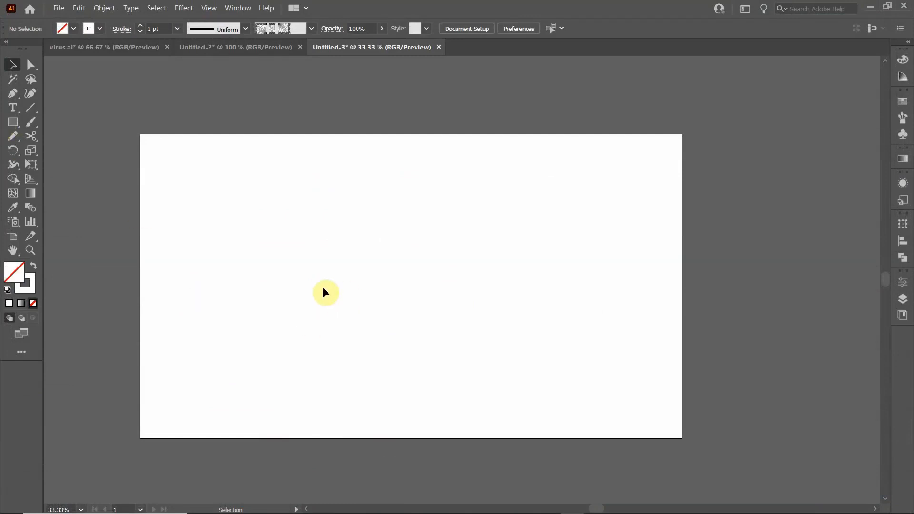
# Draw a small circle with the Ellipse tool in the upper area of the artboard.
pyautogui.scroll(4, 298, 261)
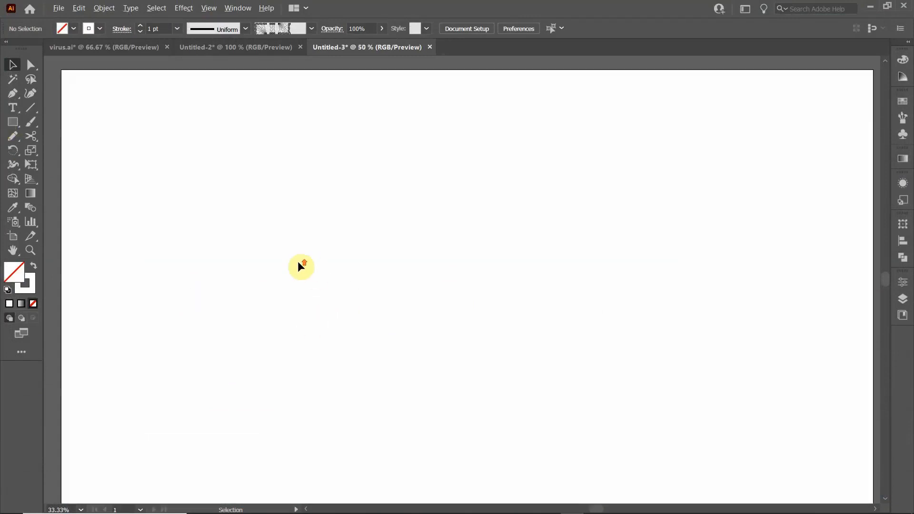
pyautogui.click(12, 125)
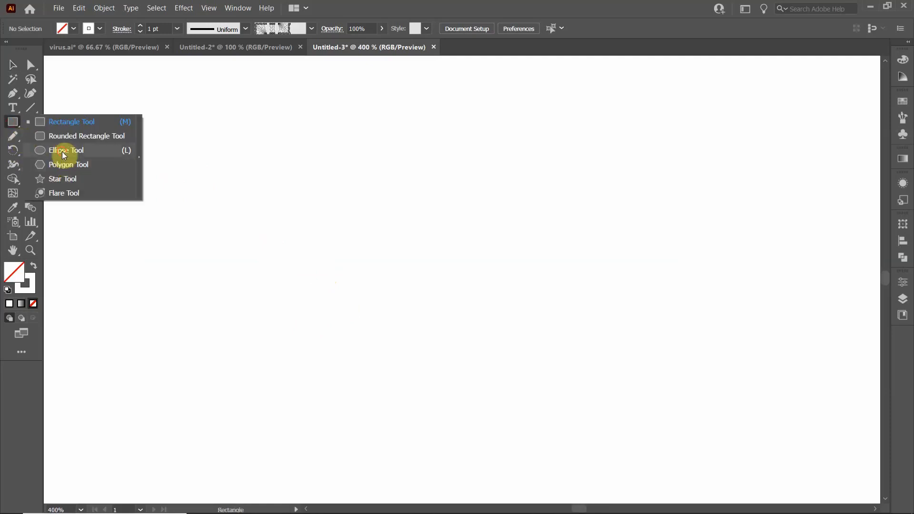
pyautogui.click(64, 151)
pyautogui.moveTo(251, 198); pyautogui.dragTo(273, 215)
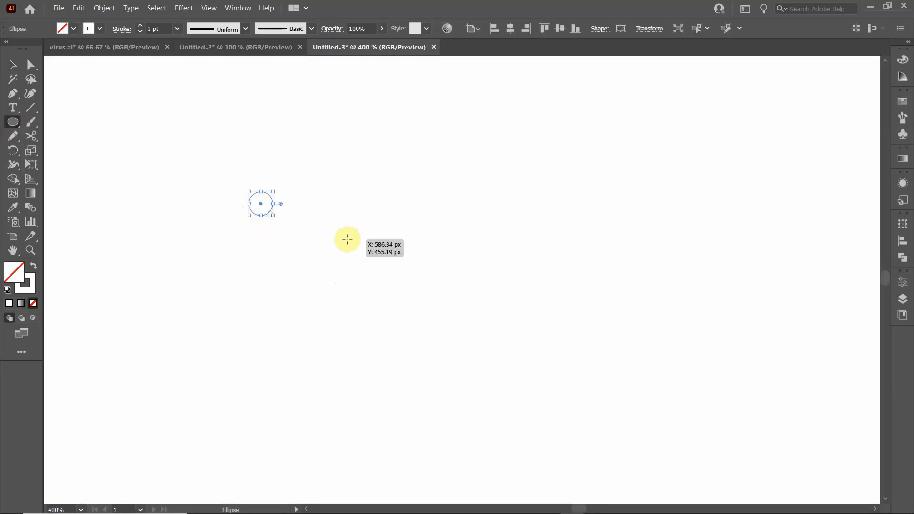
# Give the circle a dark grey stroke and a medium grey fill, then deselect it.
pyautogui.click(99, 28)
pyautogui.click(43, 86)
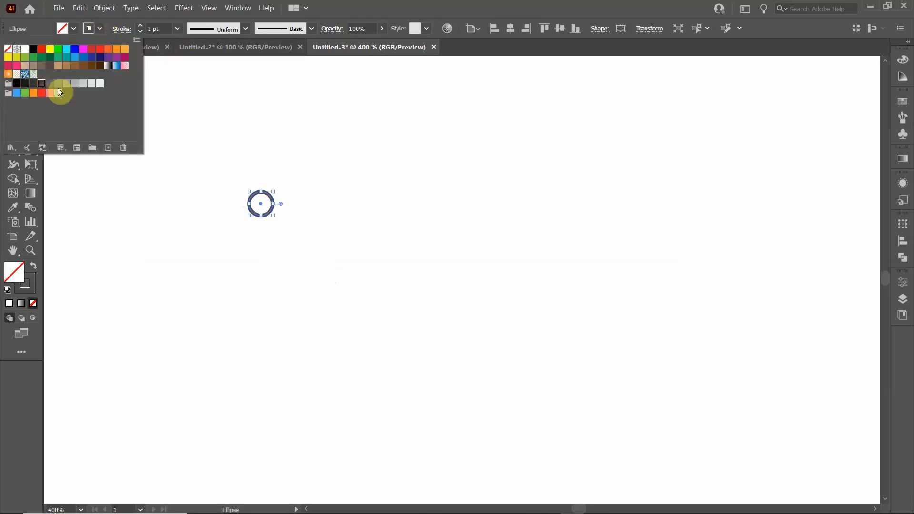
pyautogui.click(73, 29)
pyautogui.click(74, 29)
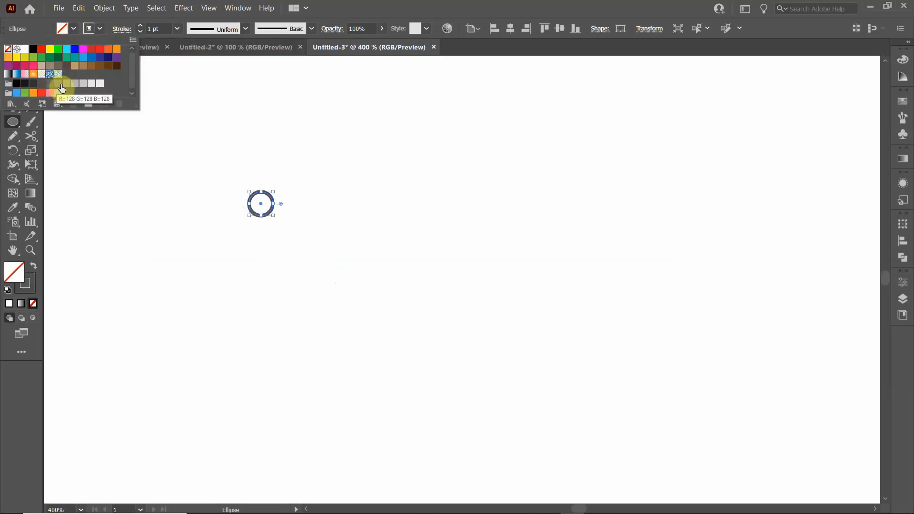
pyautogui.click(57, 85)
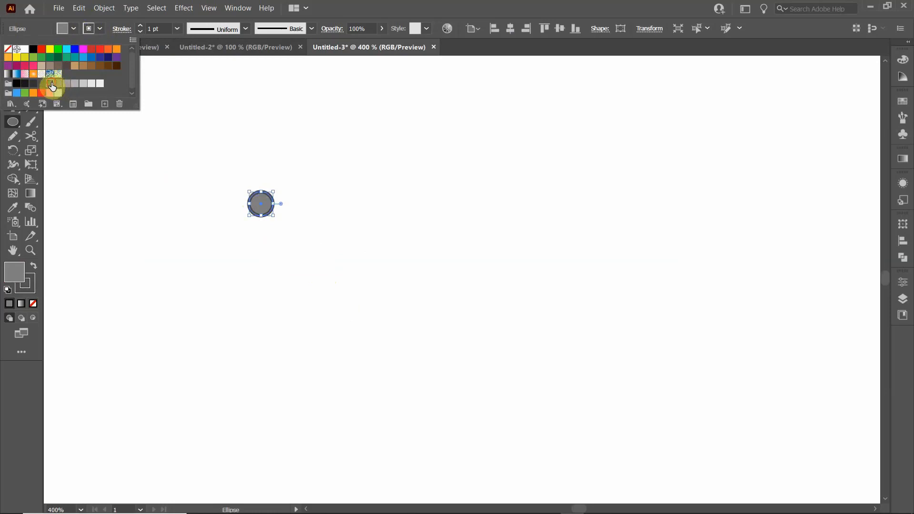
pyautogui.click(49, 84)
pyautogui.click(100, 29)
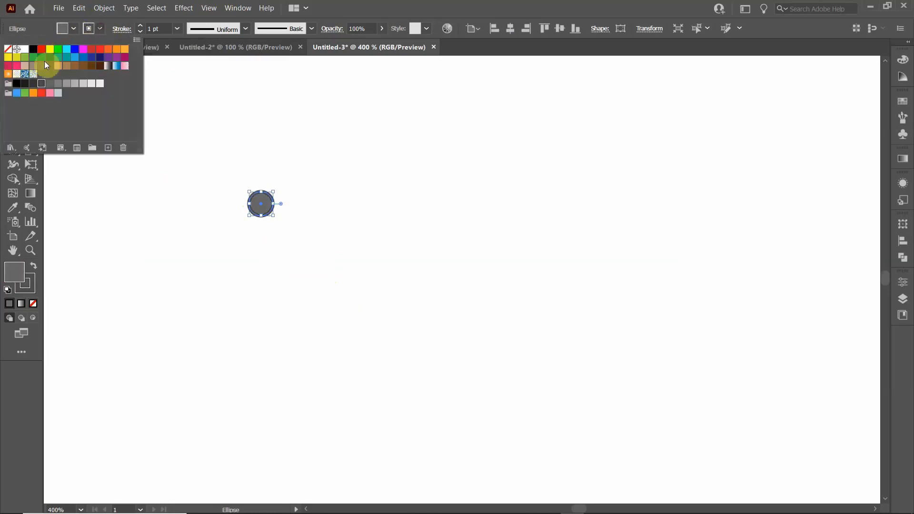
pyautogui.click(35, 28)
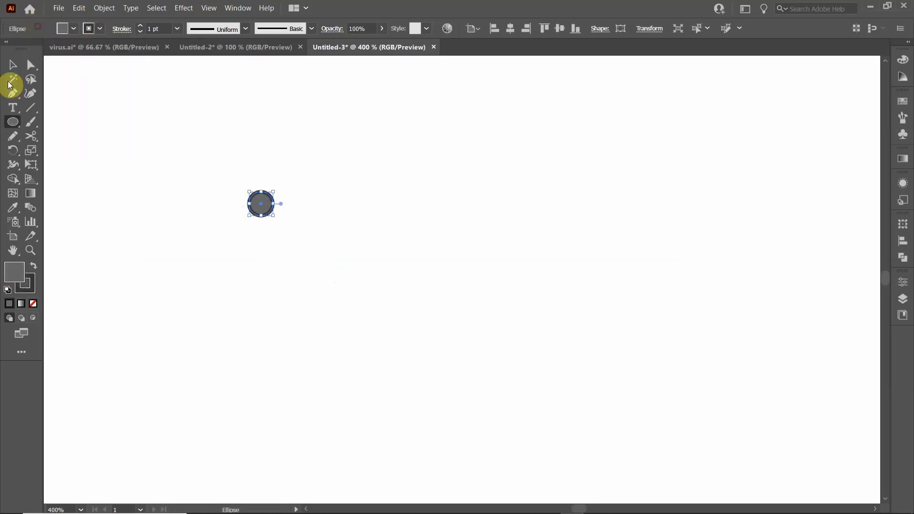
pyautogui.click(12, 66)
pyautogui.click(299, 151)
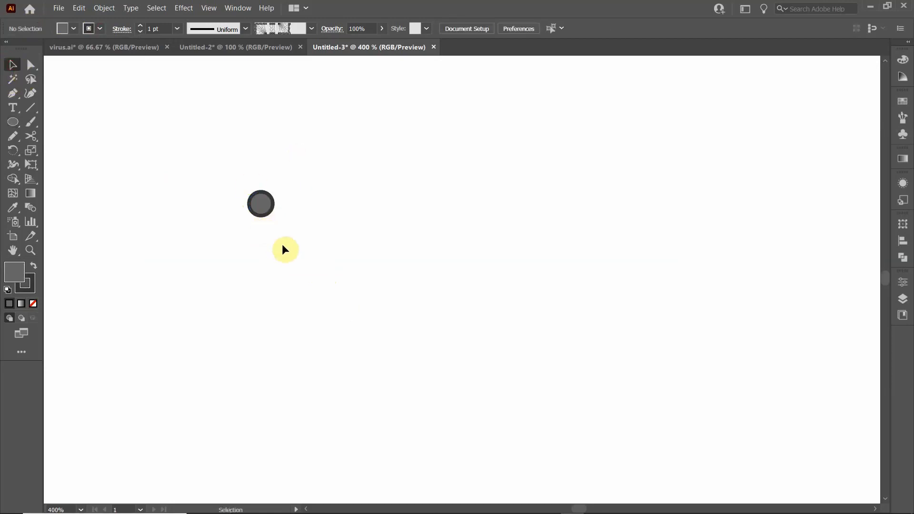
# Draw two wavy tails hanging from the circle's lower edge with the Pencil tool.
pyautogui.scroll(2, 262, 230)
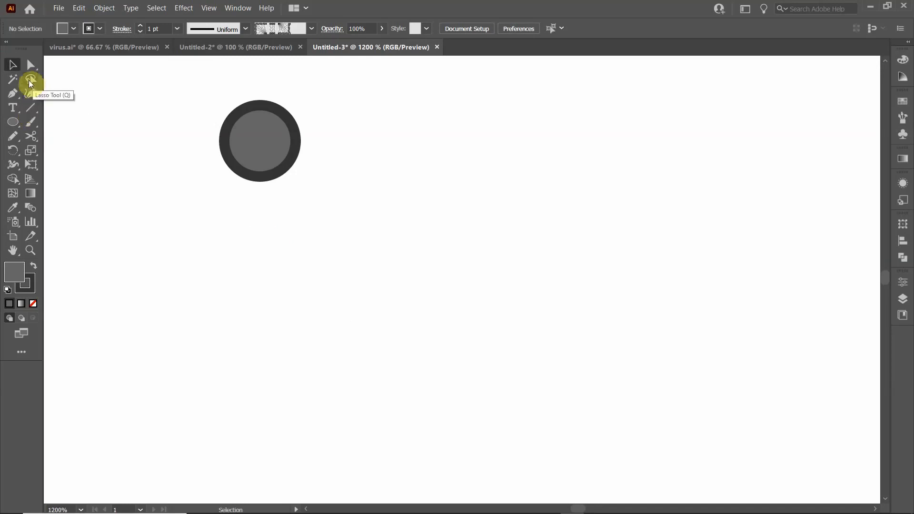
pyautogui.click(12, 136)
pyautogui.moveTo(241, 169)
pyautogui.mouseDown()
pyautogui.moveTo(236, 202)
pyautogui.moveTo(249, 259)
pyautogui.moveTo(236, 320)
pyautogui.mouseUp()
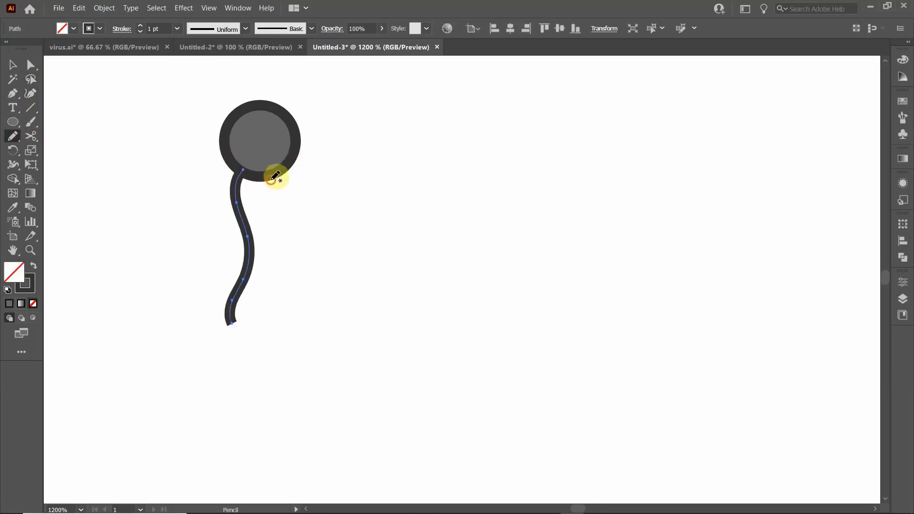
pyautogui.moveTo(272, 179); pyautogui.dragTo(280, 322)
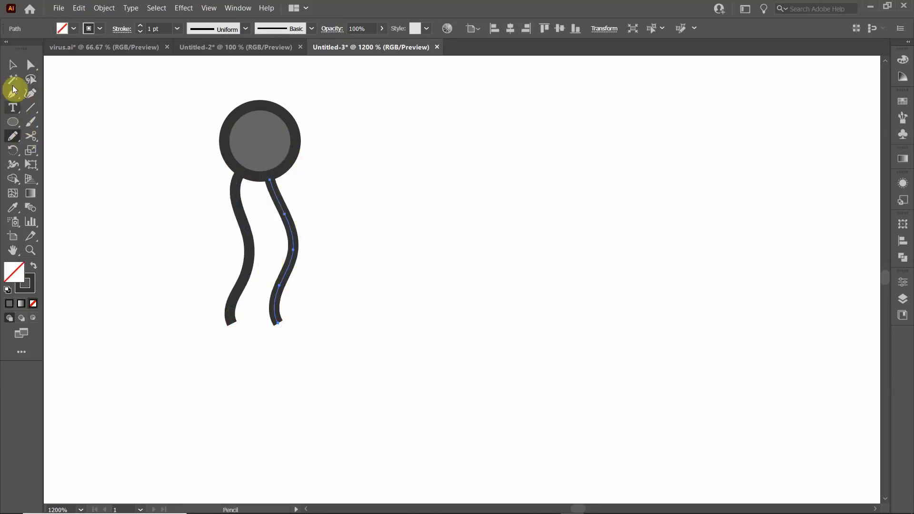
# Change the stroke colour of both wavy tails to the lighter grey R=128 G=128 B=128.
pyautogui.click(13, 65)
pyautogui.click(179, 235)
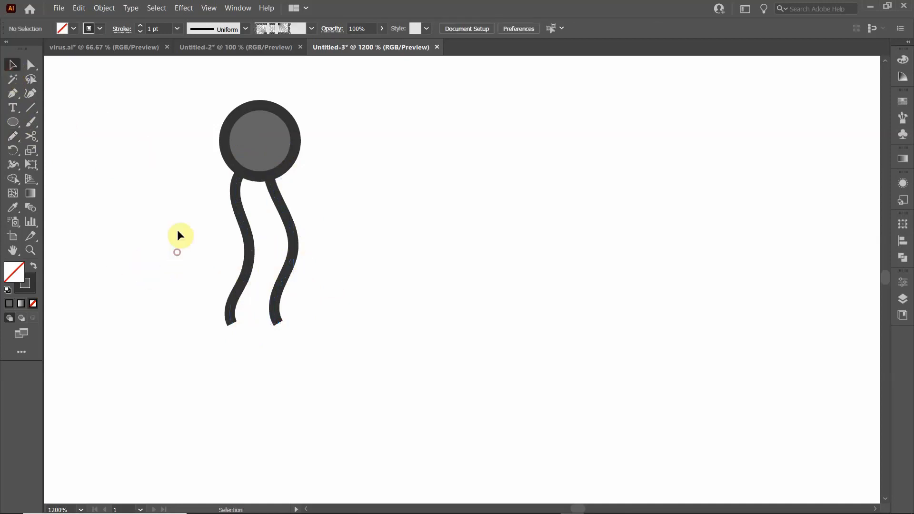
pyautogui.moveTo(206, 241); pyautogui.dragTo(298, 330)
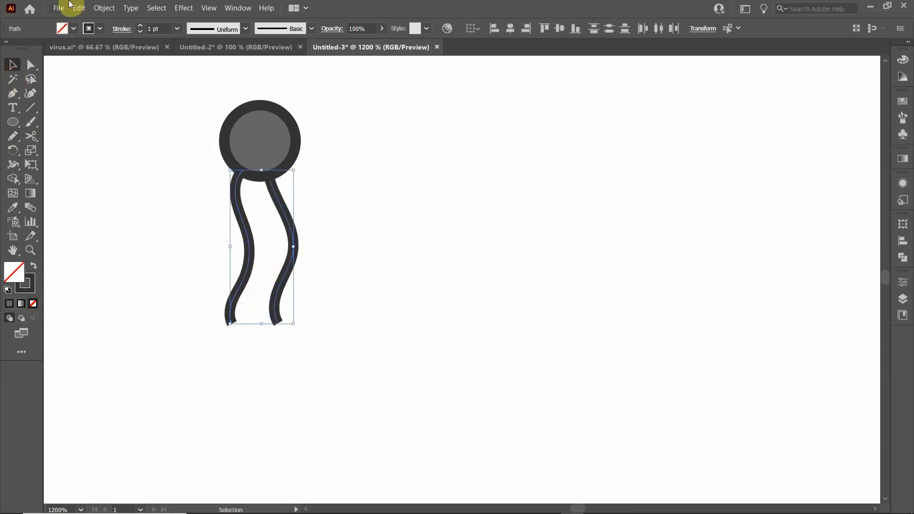
pyautogui.click(99, 29)
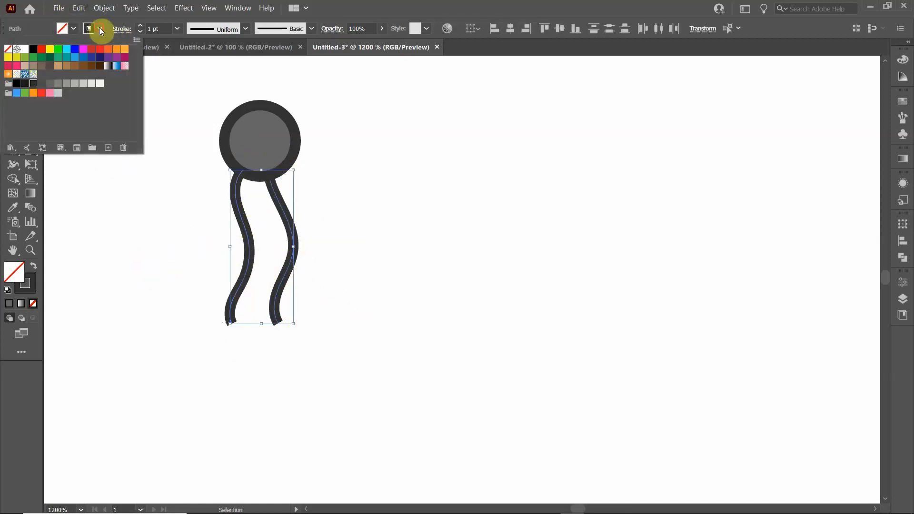
pyautogui.click(50, 84)
pyautogui.click(58, 85)
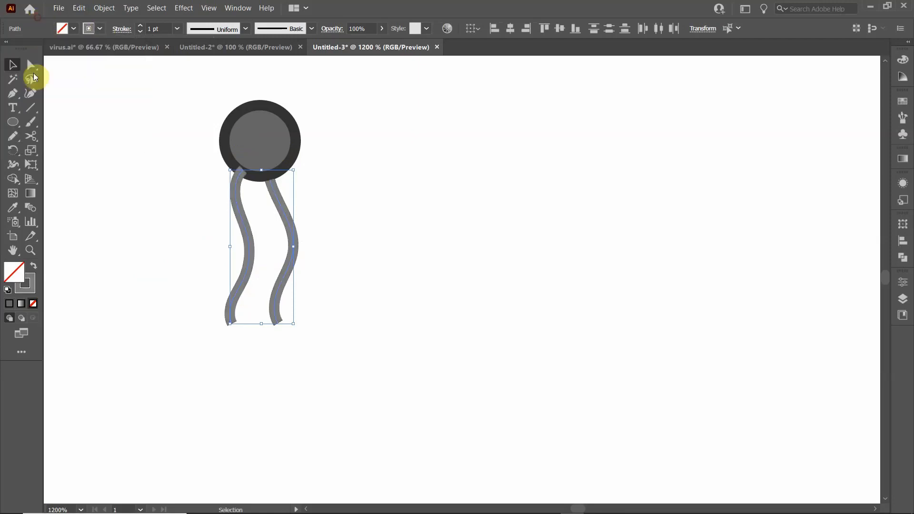
# Arrange the circle in front of the two tails so it covers their upper ends.
pyautogui.click(15, 71)
pyautogui.moveTo(189, 95); pyautogui.dragTo(303, 156)
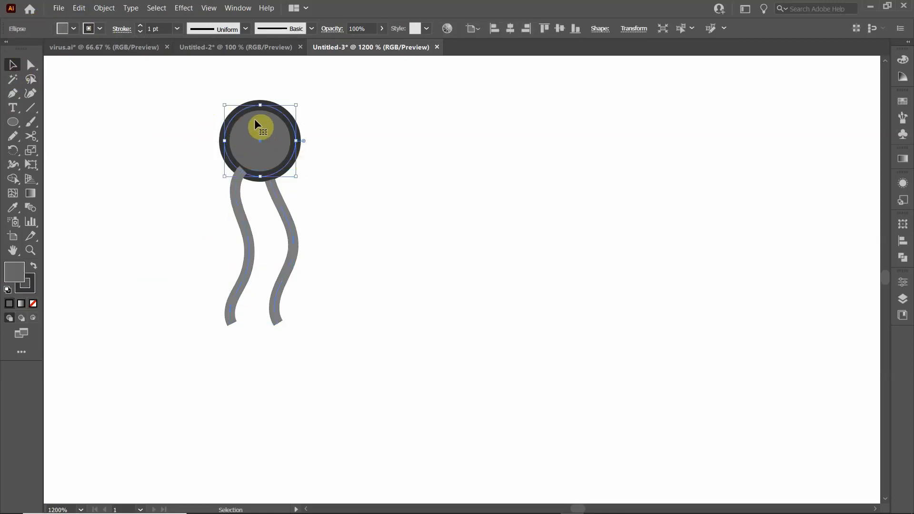
pyautogui.rightClick(245, 130)
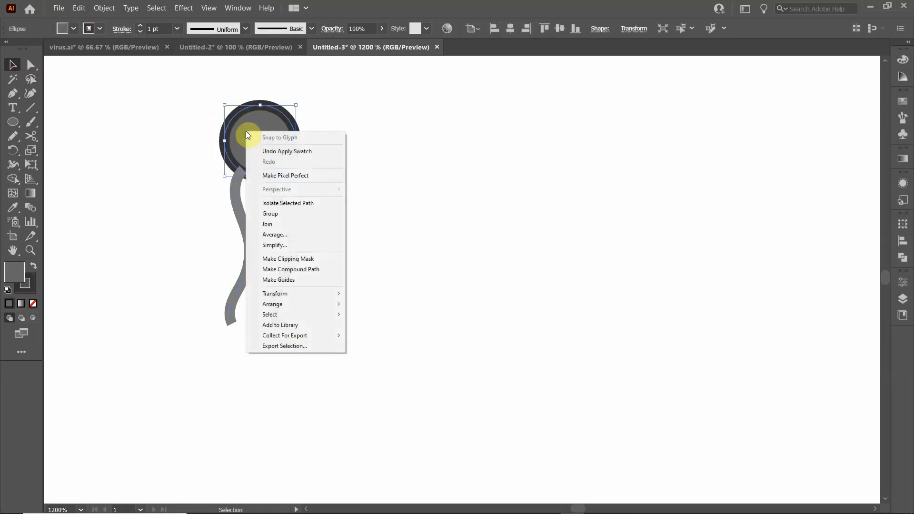
pyautogui.moveTo(287, 305)
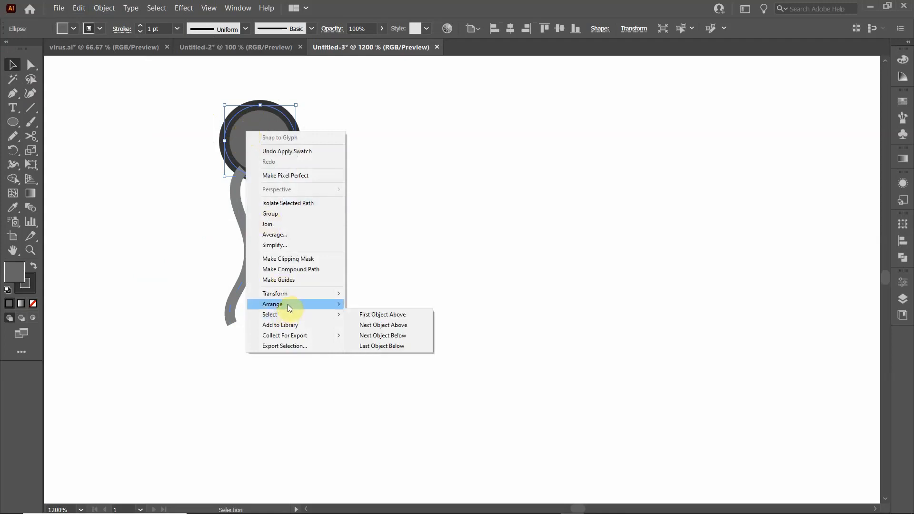
pyautogui.click(370, 305)
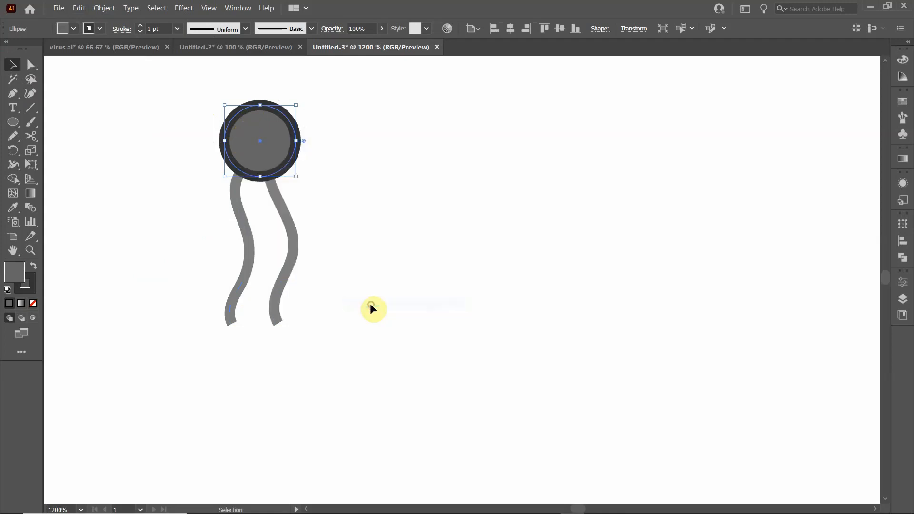
pyautogui.click(153, 204)
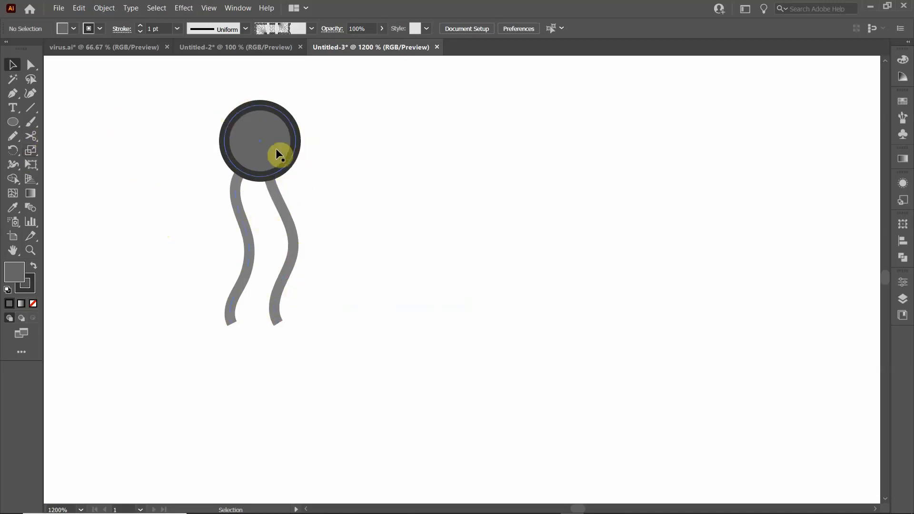
# Duplicate the circle with its two tails and place the copy directly beside the original on its right.
pyautogui.moveTo(189, 99); pyautogui.dragTo(324, 357)
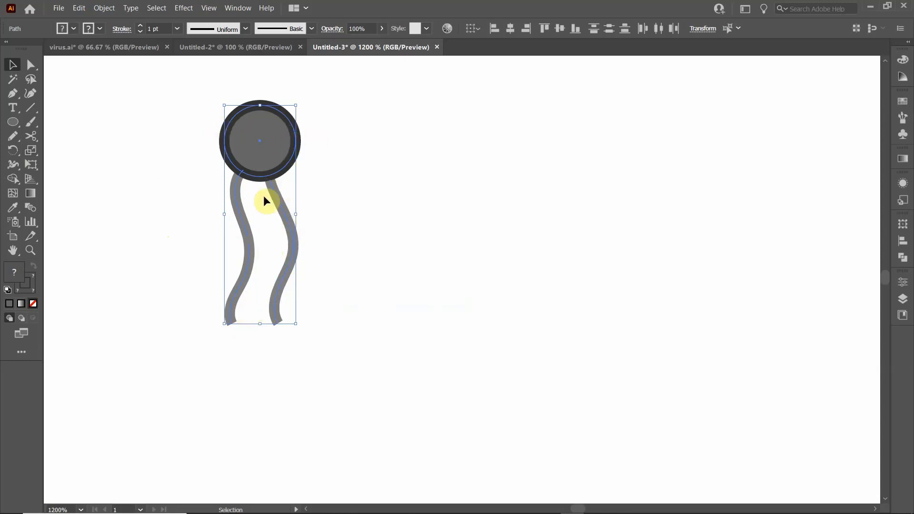
pyautogui.moveTo(263, 136); pyautogui.dragTo(332, 136)
pyautogui.click(407, 249)
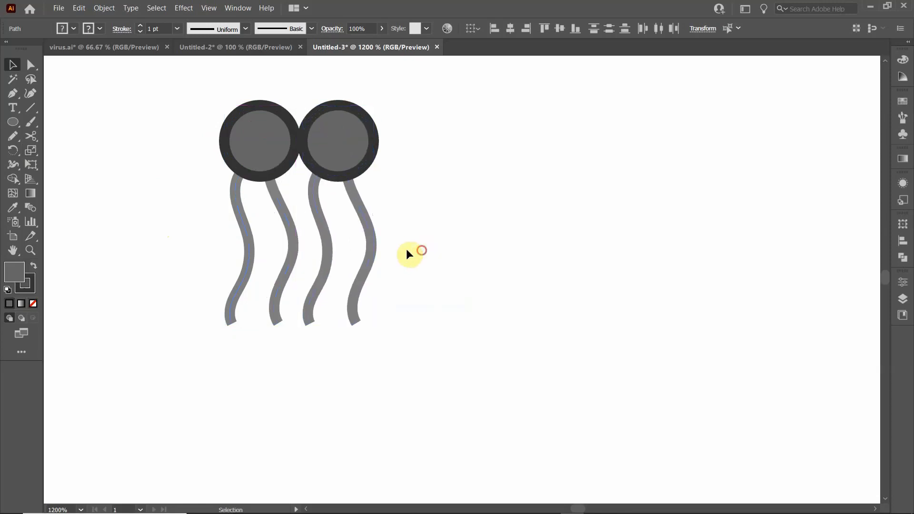
# Replace the two tails under the right circle with new freehand wavy lines drawn with the Pencil tool.
pyautogui.click(318, 242)
pyautogui.press('Delete')
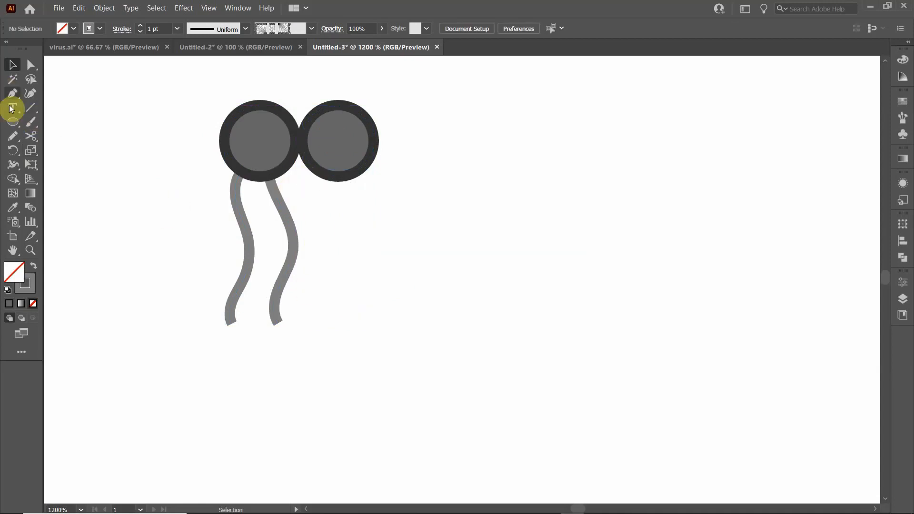
pyautogui.click(13, 135)
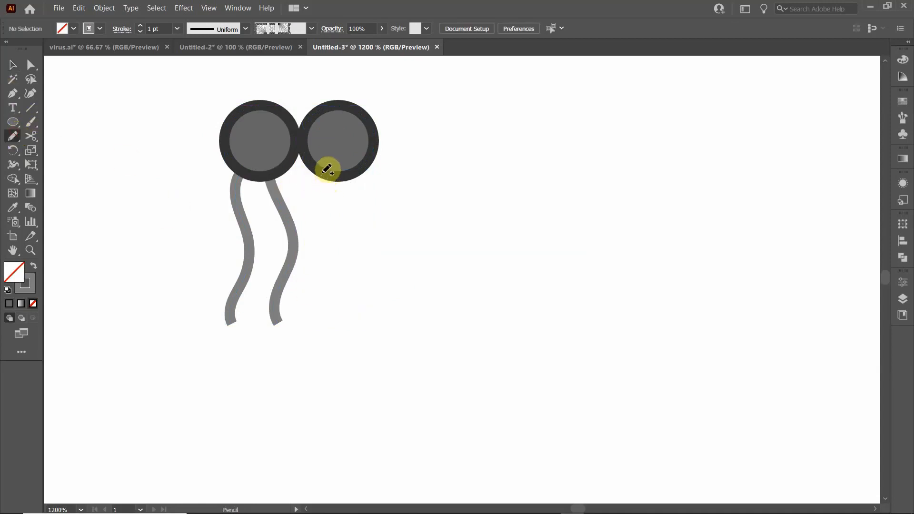
pyautogui.moveTo(320, 176)
pyautogui.mouseDown()
pyautogui.moveTo(329, 233)
pyautogui.moveTo(313, 284)
pyautogui.moveTo(320, 323)
pyautogui.mouseUp()
pyautogui.moveTo(354, 176)
pyautogui.mouseDown()
pyautogui.moveTo(364, 193)
pyautogui.moveTo(354, 235)
pyautogui.moveTo(361, 314)
pyautogui.mouseUp()
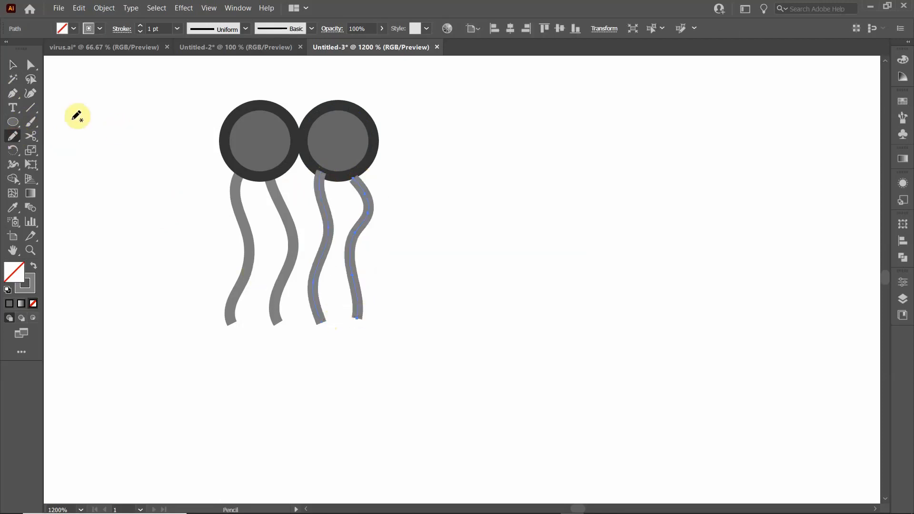
# Duplicate both circles with all four tails and place the copy to the right of the originals.
pyautogui.click(15, 67)
pyautogui.moveTo(200, 90); pyautogui.dragTo(414, 365)
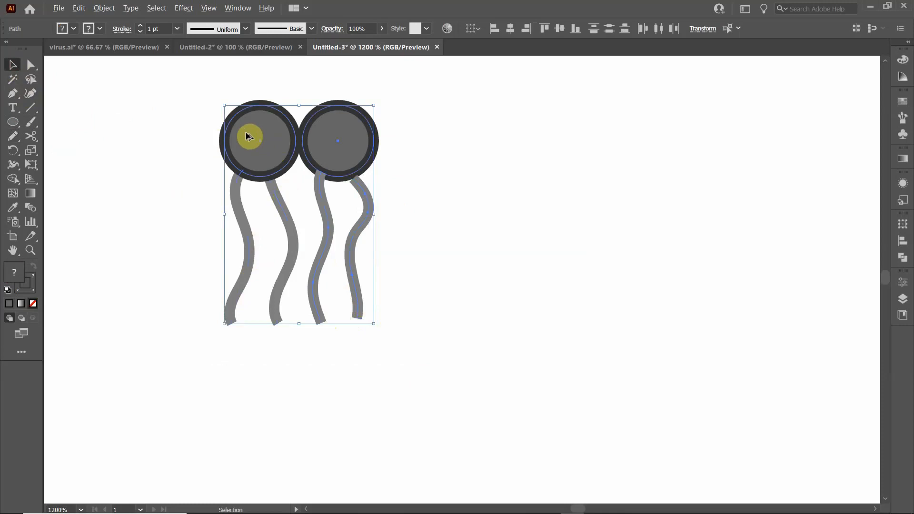
pyautogui.moveTo(247, 136)
pyautogui.mouseDown()
pyautogui.moveTo(422, 153)
pyautogui.moveTo(486, 170)
pyautogui.mouseUp()
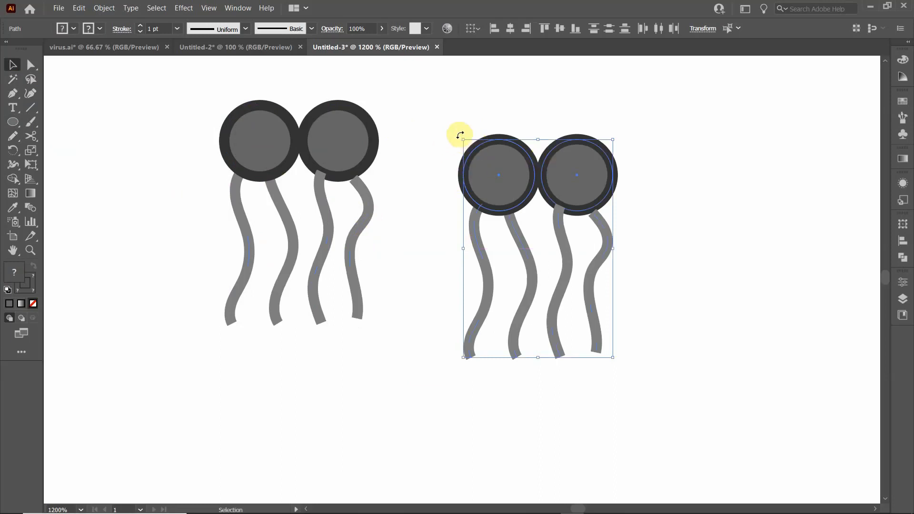
# Rotate the copied pair 180 degrees and place it directly below the original pair, with the tails facing each other.
pyautogui.moveTo(459, 135); pyautogui.dragTo(477, 121)
pyautogui.moveTo(463, 136); pyautogui.dragTo(587, 333)
pyautogui.moveTo(580, 297); pyautogui.dragTo(333, 491)
pyautogui.scroll(-3, 317, 396)
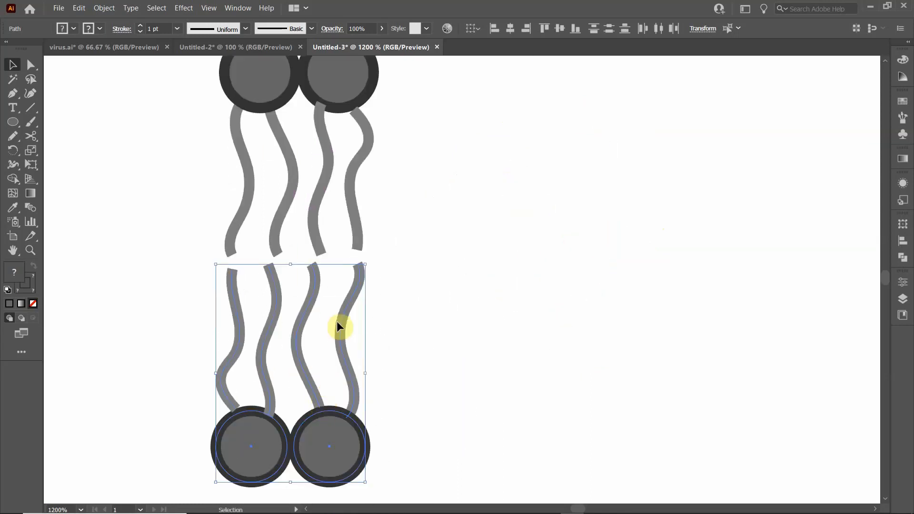
pyautogui.keyDown('alt'); pyautogui.scroll(-1, 306, 297); pyautogui.keyUp('alt')
pyautogui.moveTo(200, 98); pyautogui.dragTo(399, 436)
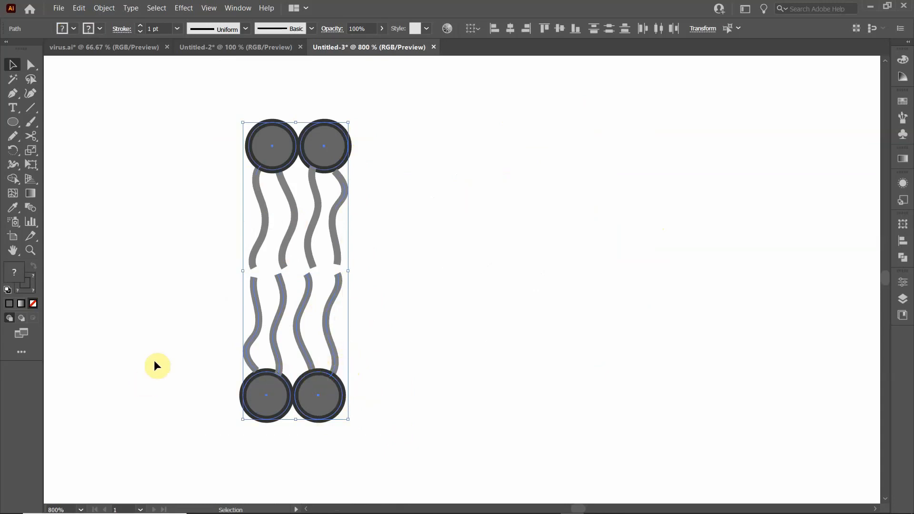
# Group the two lower circles together with their four tails, keeping them in place.
pyautogui.moveTo(201, 320); pyautogui.dragTo(386, 436)
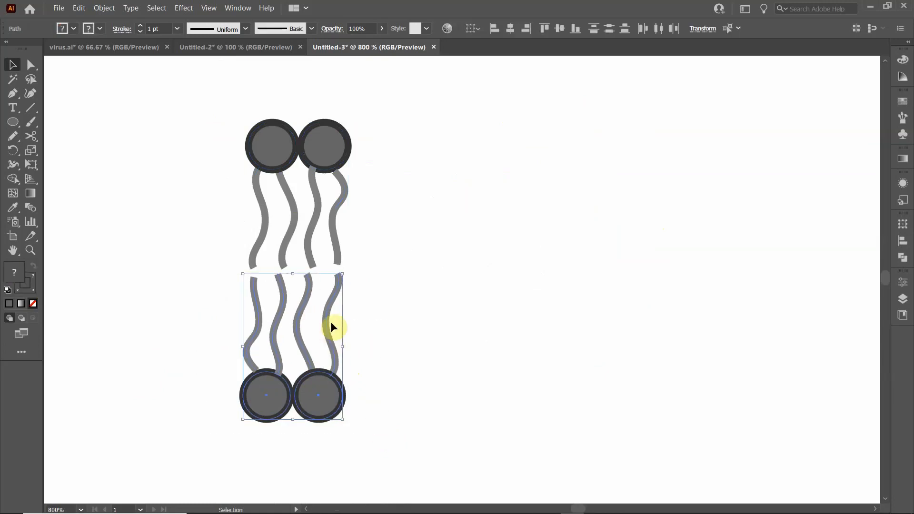
pyautogui.press('Right')
pyautogui.press('Right')
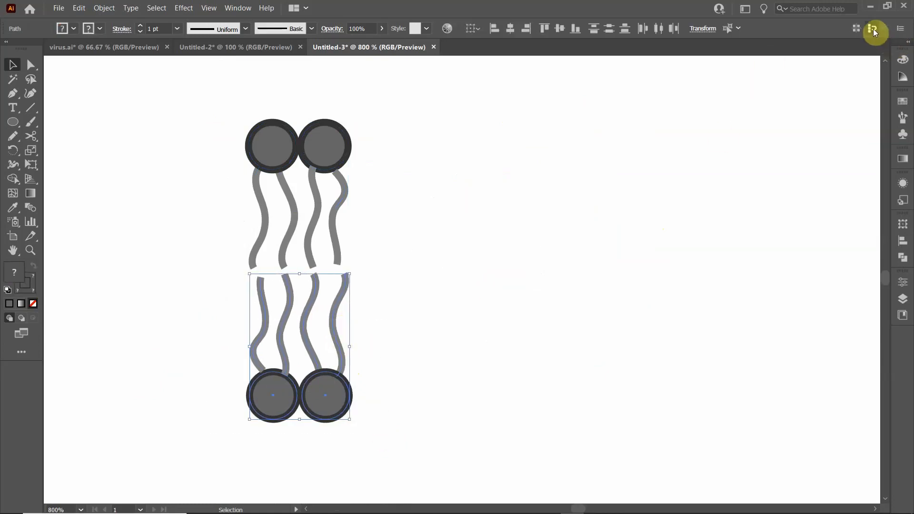
pyautogui.press('Left')
pyautogui.press('Left')
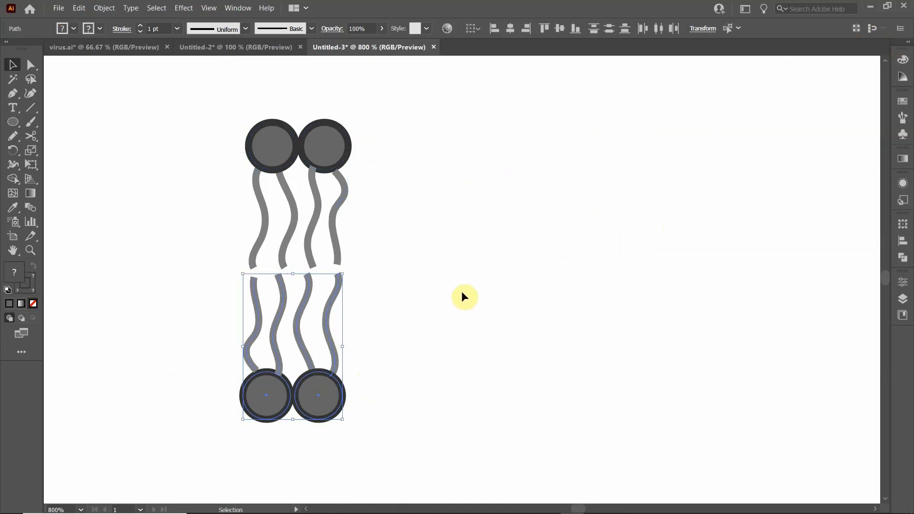
pyautogui.hotkey('ctrl', 'g')
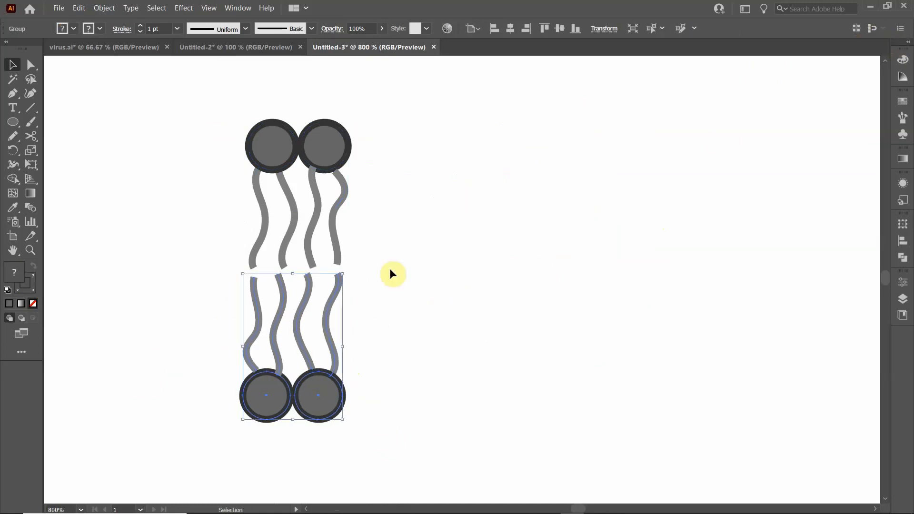
# Try grouping the two upper circles with their four tails and select the result to check it.
pyautogui.moveTo(212, 118); pyautogui.dragTo(442, 258)
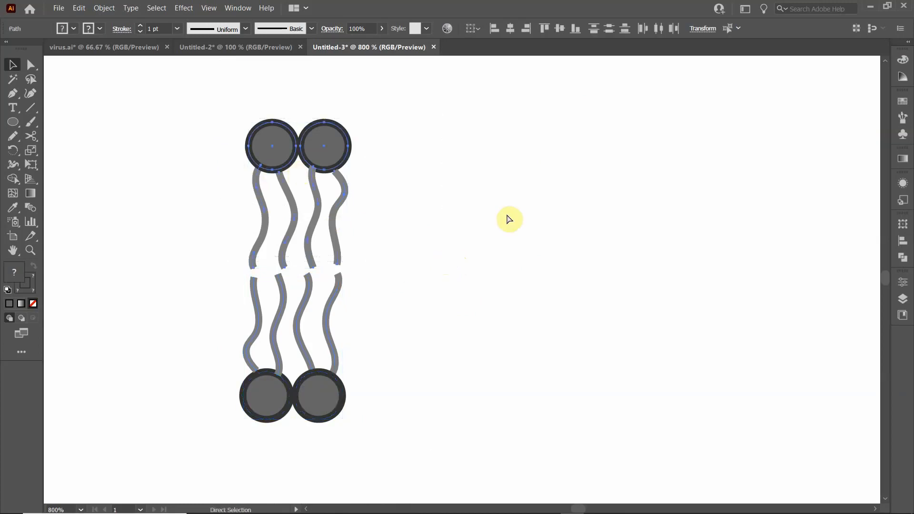
pyautogui.hotkey('ctrl', 'g')
pyautogui.click(177, 322)
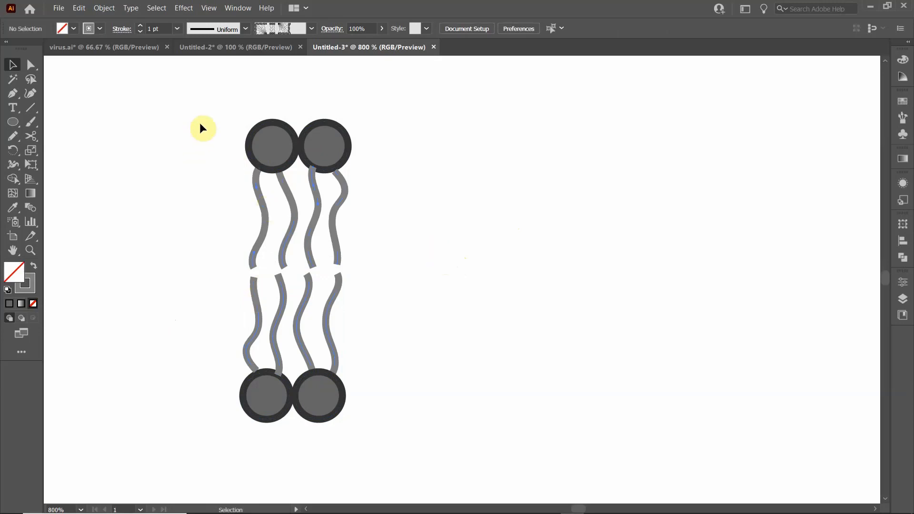
pyautogui.moveTo(198, 117); pyautogui.dragTo(393, 271)
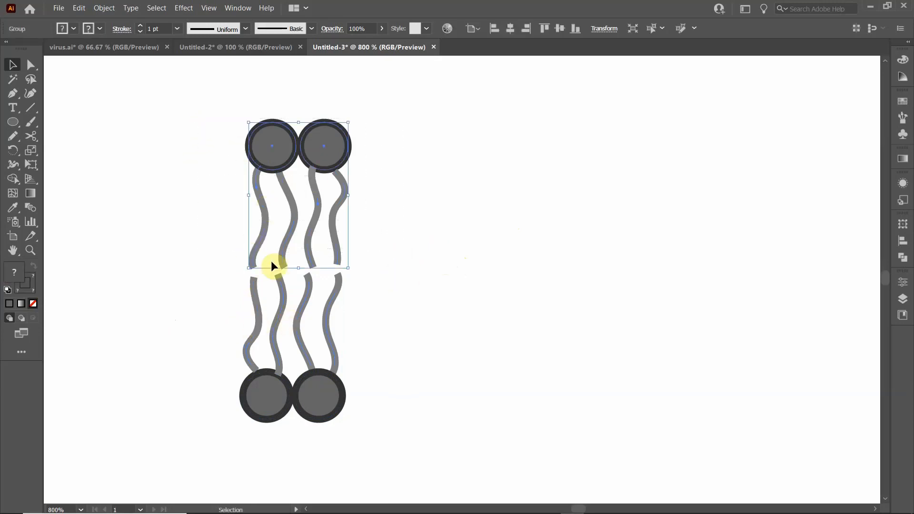
pyautogui.click(217, 201)
pyautogui.click(261, 198)
pyautogui.click(195, 120)
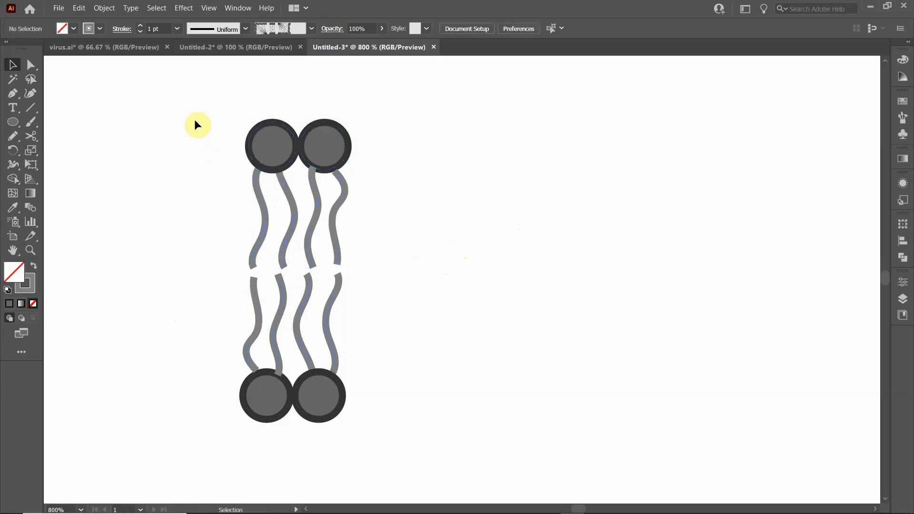
# Group the two upper circles together with their four tails, leaving the lower group separate.
pyautogui.moveTo(295, 181); pyautogui.dragTo(230, 165)
pyautogui.click(268, 150)
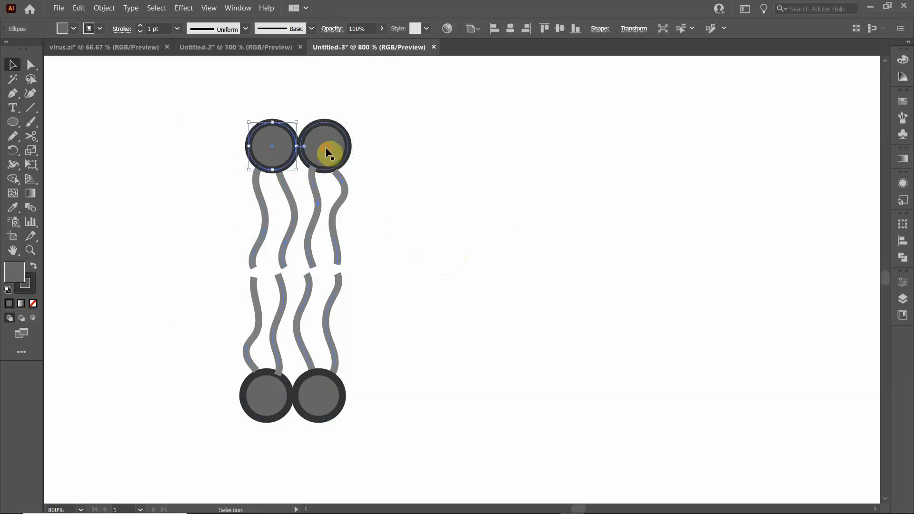
pyautogui.click(324, 146)
pyautogui.click(340, 193)
pyautogui.moveTo(190, 110); pyautogui.dragTo(384, 235)
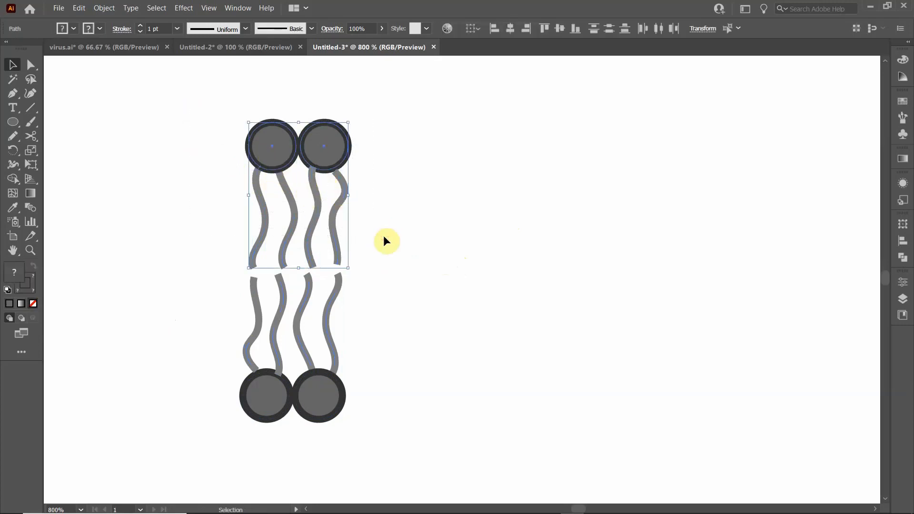
pyautogui.hotkey('ctrl', 'g')
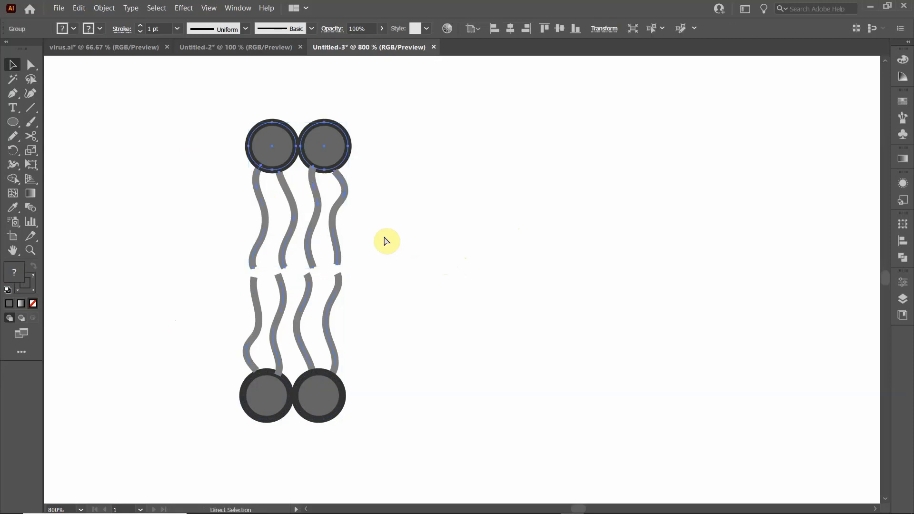
pyautogui.click(388, 282)
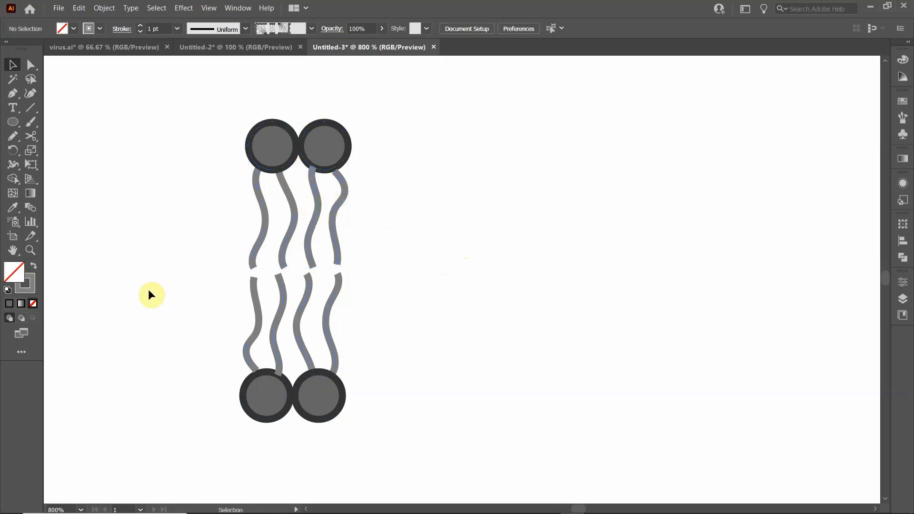
# Align the upper and lower groups with each other on their horizontal centres.
pyautogui.moveTo(149, 290); pyautogui.dragTo(388, 458)
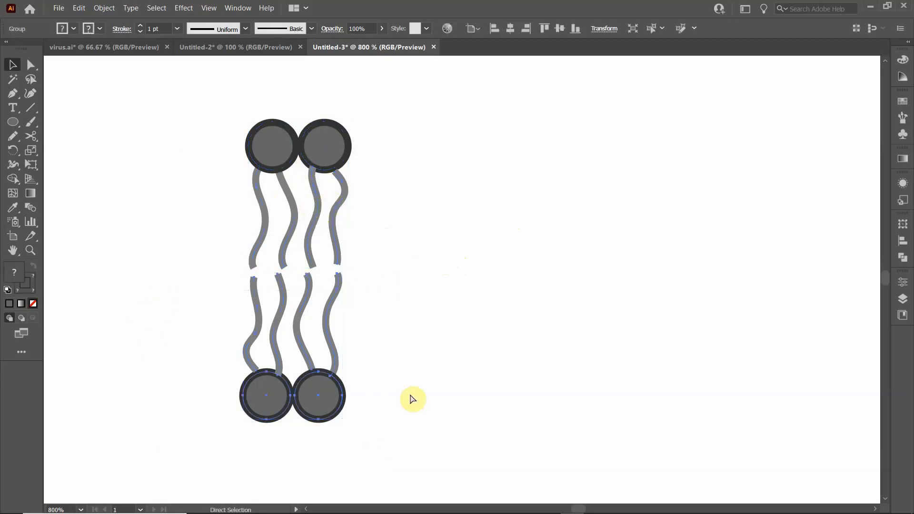
pyautogui.press('v')
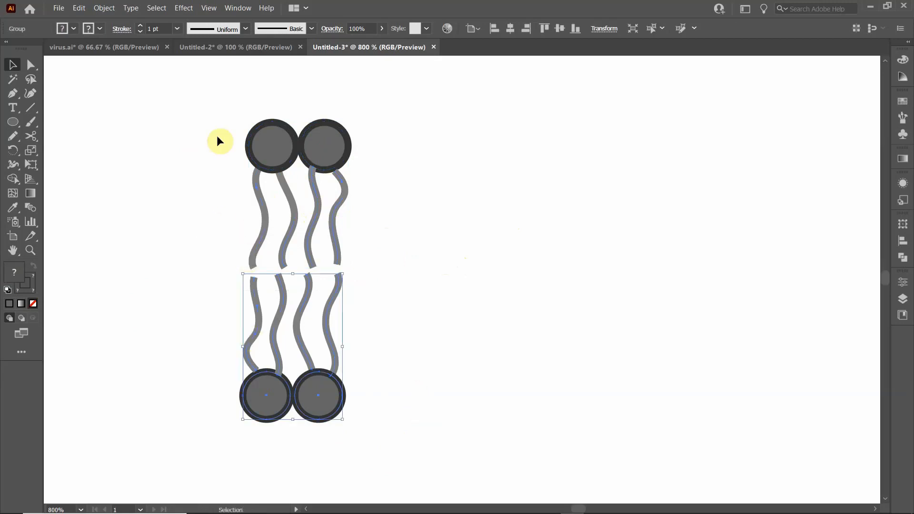
pyautogui.moveTo(233, 163); pyautogui.dragTo(340, 274)
pyautogui.click(194, 216)
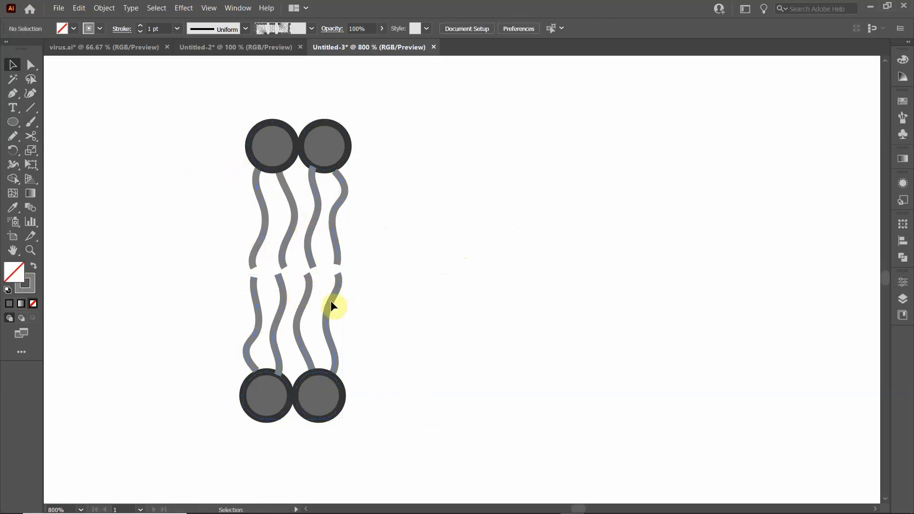
pyautogui.moveTo(202, 92); pyautogui.dragTo(412, 435)
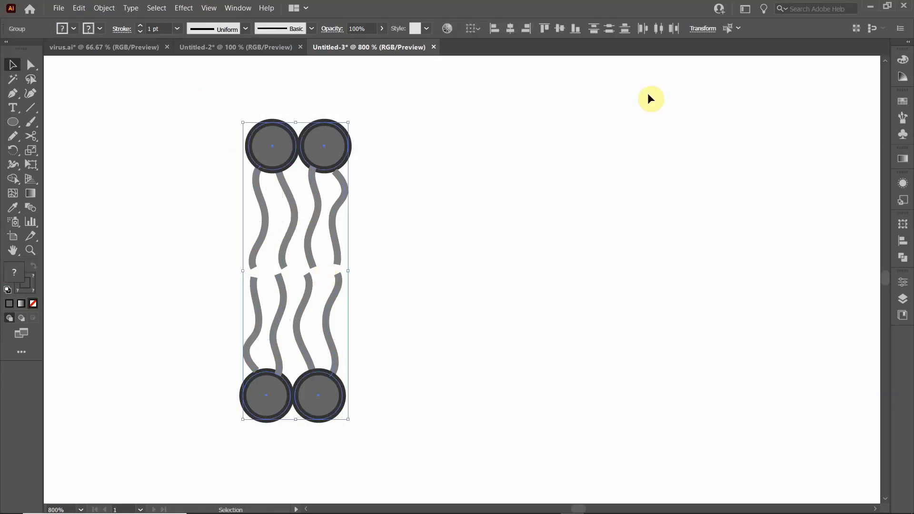
pyautogui.click(507, 30)
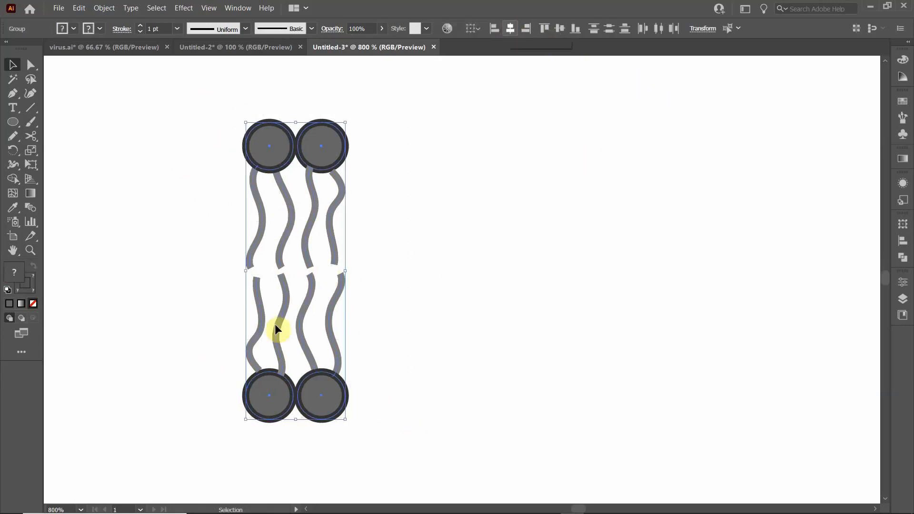
pyautogui.click(452, 371)
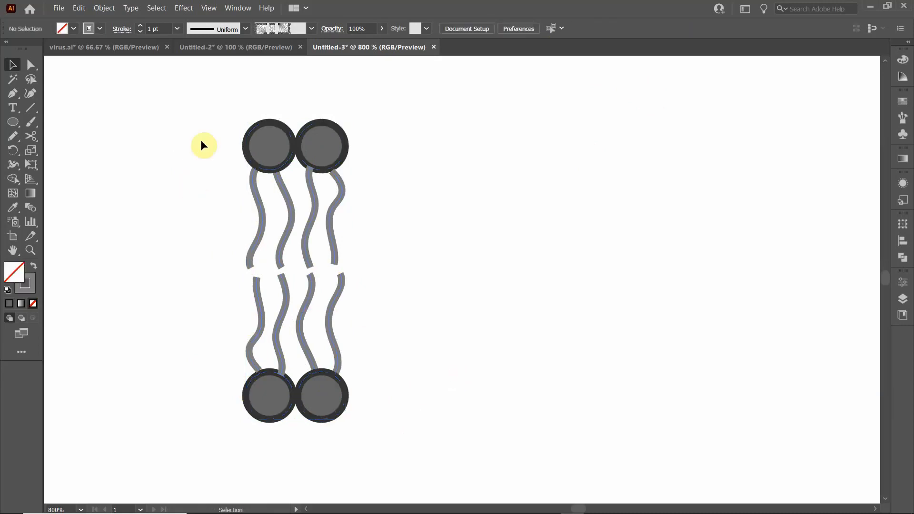
# Duplicate the upper and lower groups together and place the copies directly to the right, touching the originals.
pyautogui.moveTo(179, 101); pyautogui.dragTo(340, 306)
pyautogui.moveTo(409, 427); pyautogui.dragTo(412, 439)
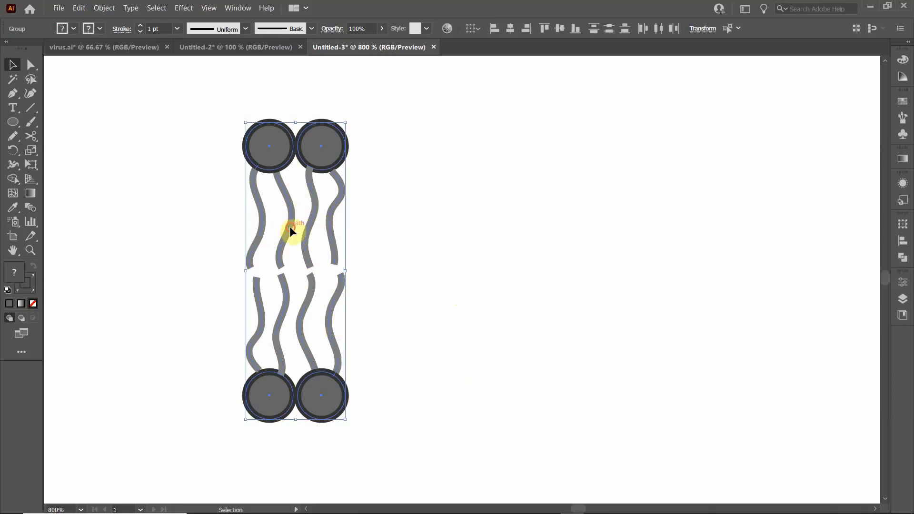
pyautogui.moveTo(290, 228); pyautogui.dragTo(397, 232)
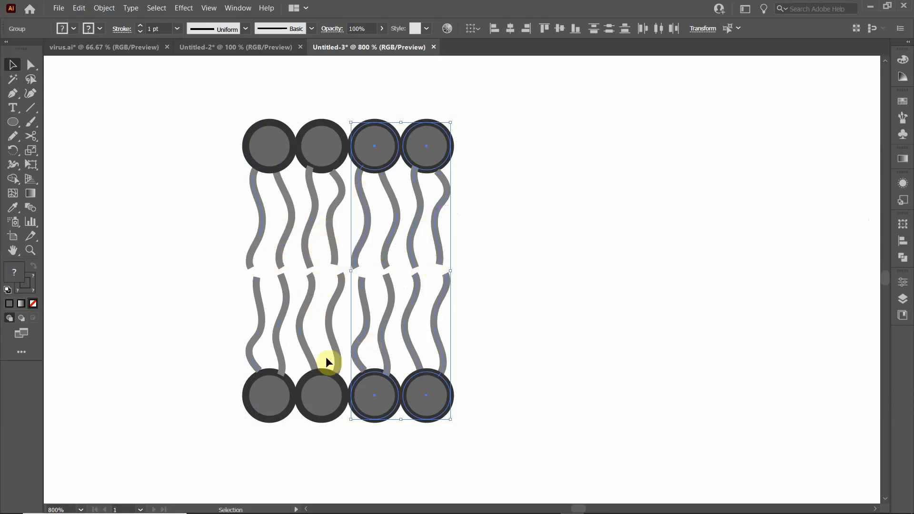
# Reflect the copied upper and lower groups together across the vertical axis, keeping them in place.
pyautogui.rightClick(366, 228)
pyautogui.moveTo(404, 336)
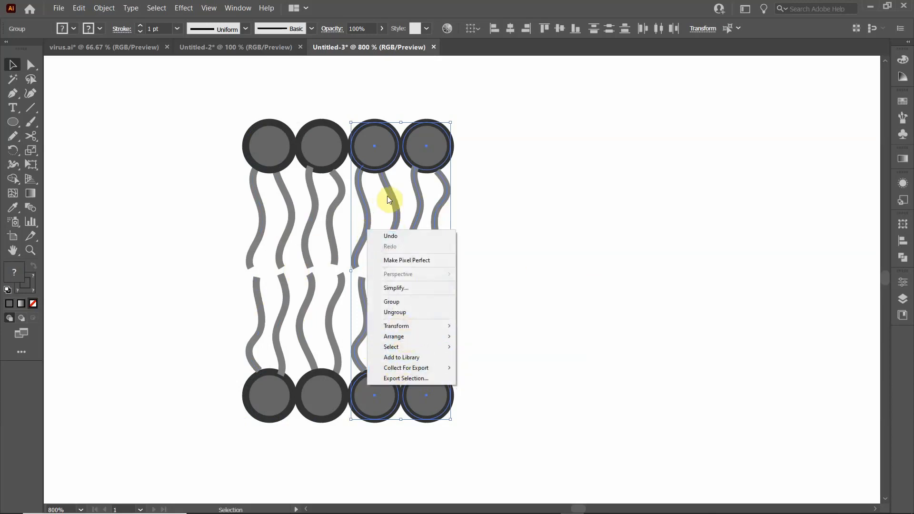
pyautogui.click(519, 205)
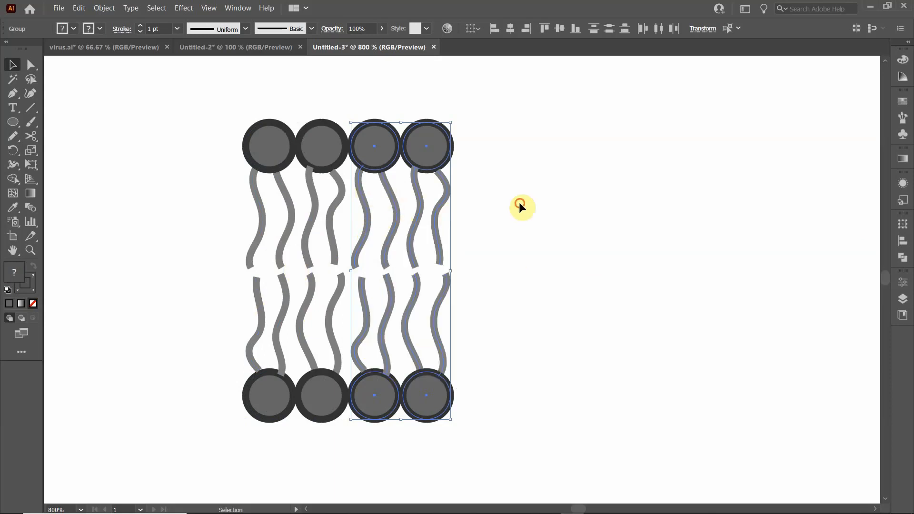
pyautogui.click(519, 205)
pyautogui.moveTo(364, 93); pyautogui.dragTo(460, 434)
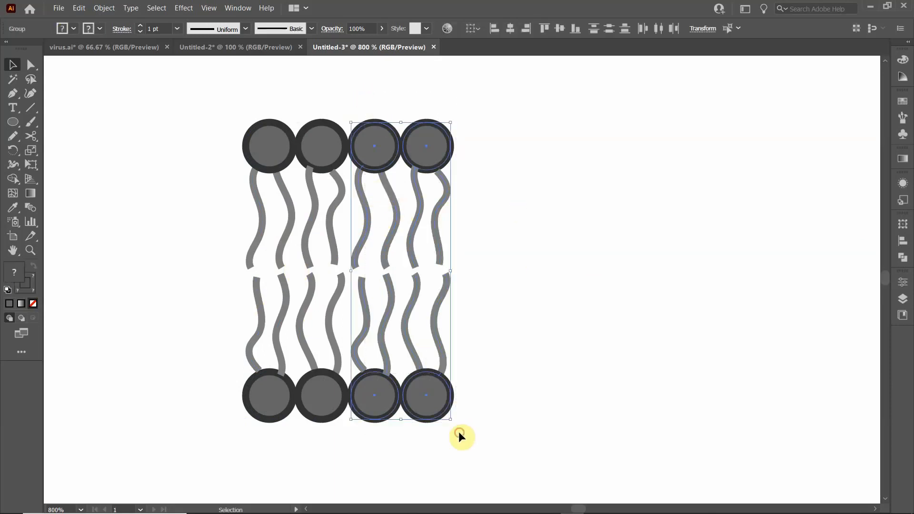
pyautogui.rightClick(391, 229)
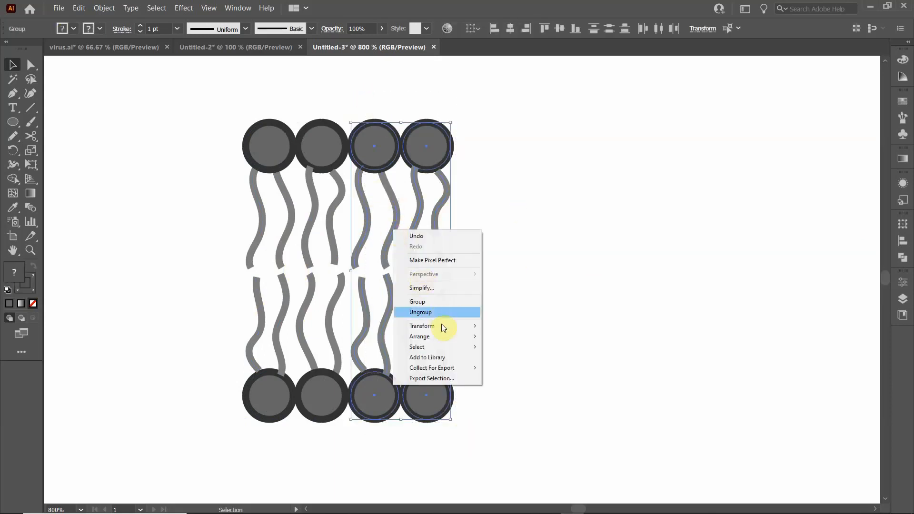
pyautogui.moveTo(439, 327)
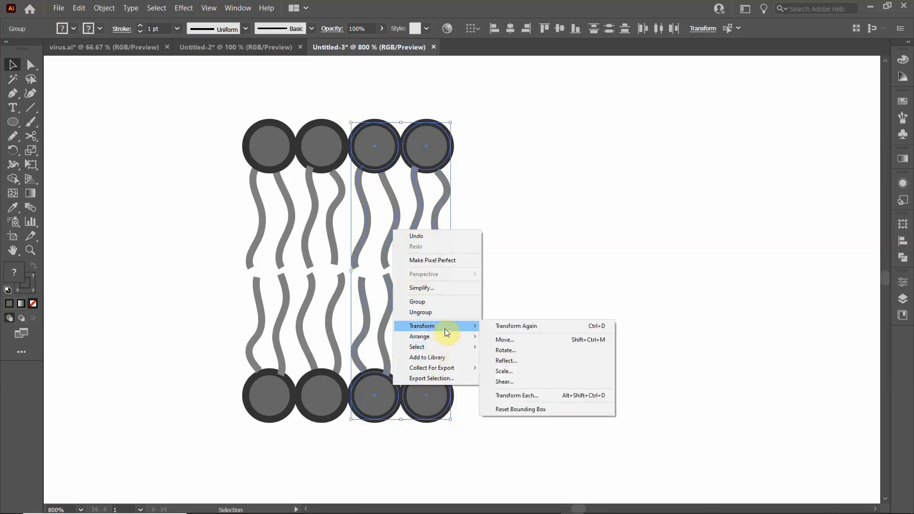
pyautogui.click(524, 360)
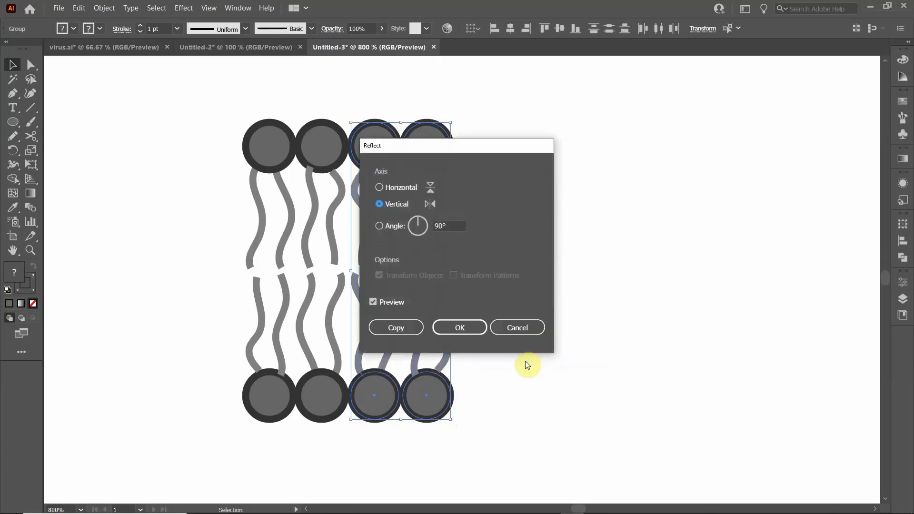
pyautogui.click(459, 333)
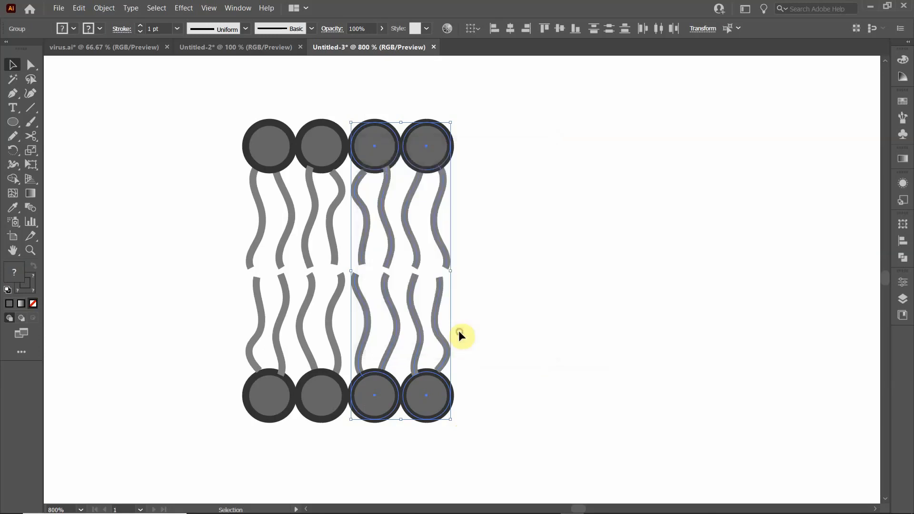
pyautogui.click(507, 305)
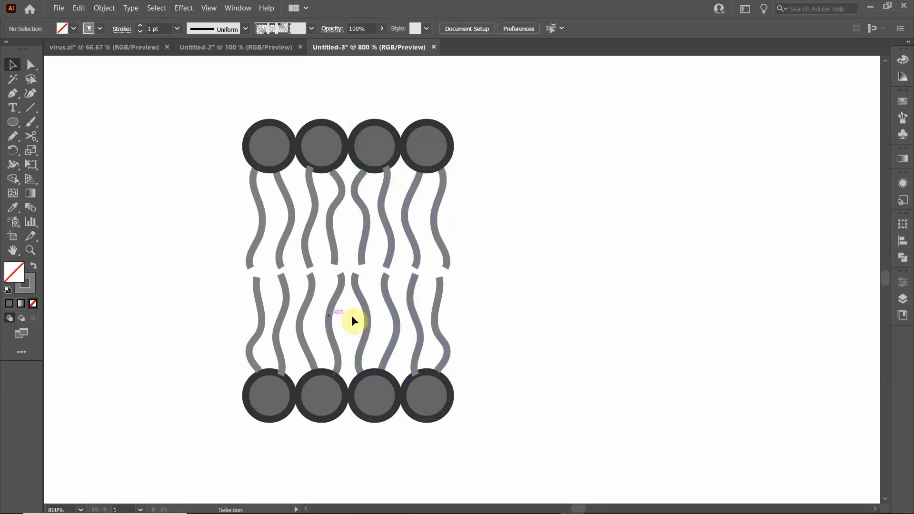
pyautogui.click(379, 308)
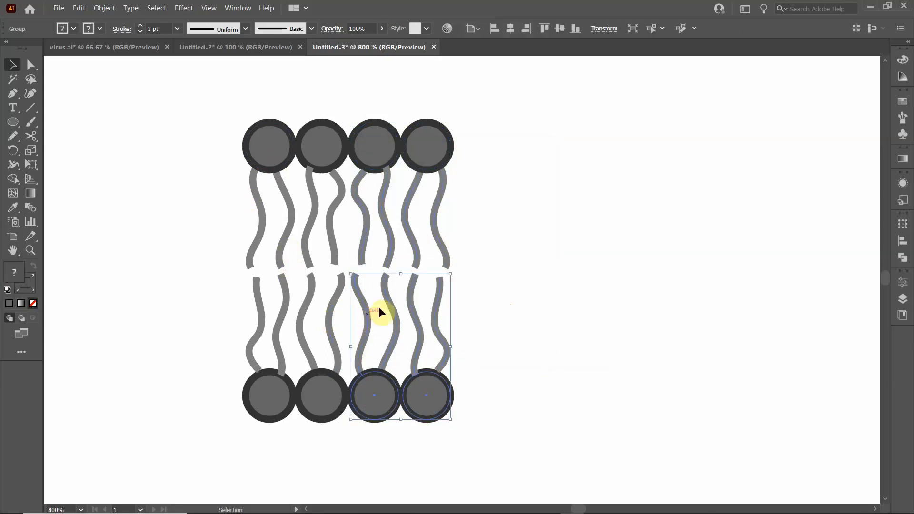
pyautogui.click(541, 261)
# Draw a rectangle with no fill and no stroke from the upper-left circle's outer edge to the lower-right circle's outer edge, at centre height.
pyautogui.scroll(-3, 522, 232)
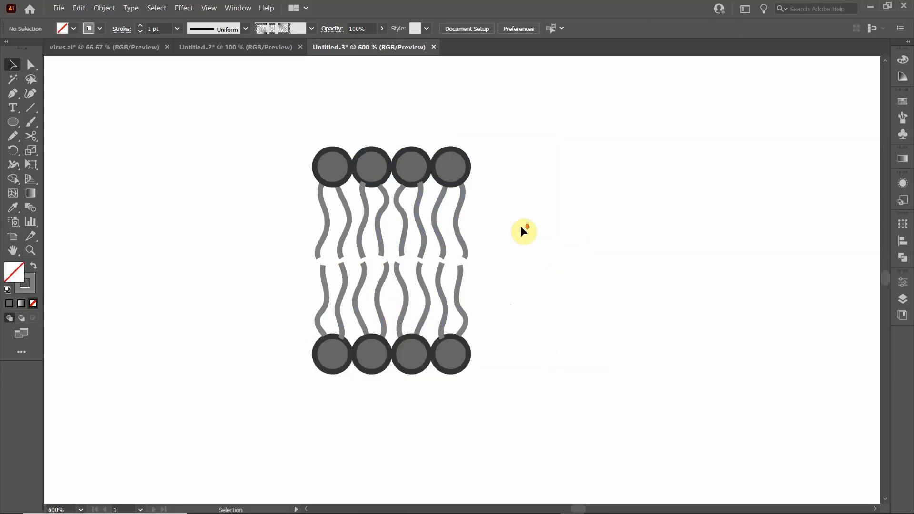
pyautogui.moveTo(383, 160); pyautogui.dragTo(332, 255)
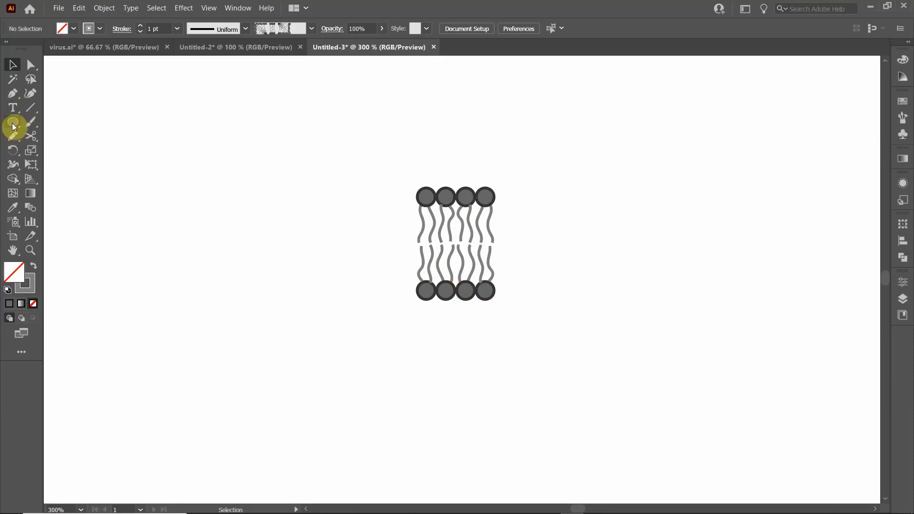
pyautogui.moveTo(12, 124); pyautogui.dragTo(56, 123)
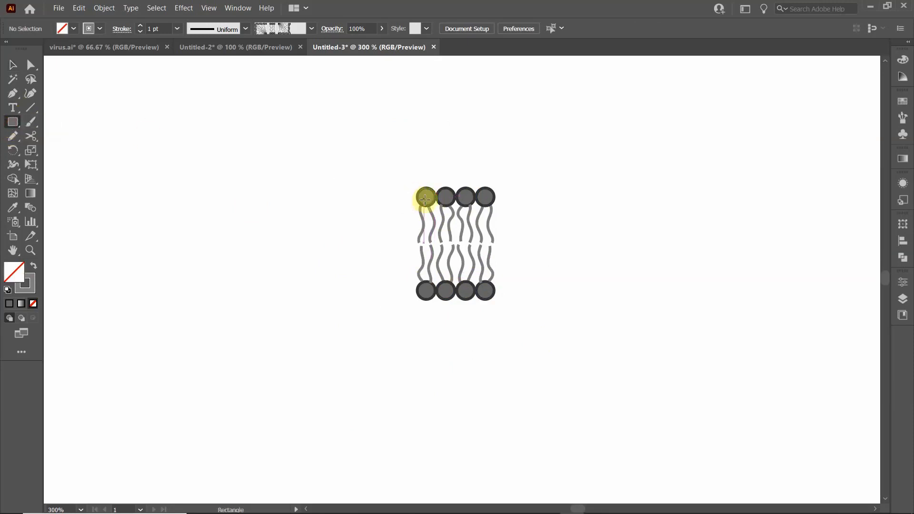
pyautogui.scroll(3, 455, 229)
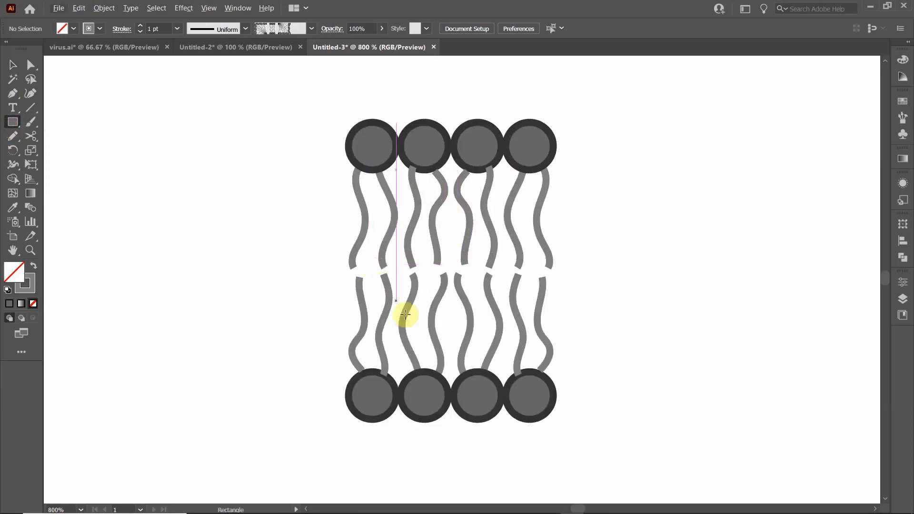
pyautogui.scroll(5, 424, 313)
pyautogui.scroll(-6, 424, 312)
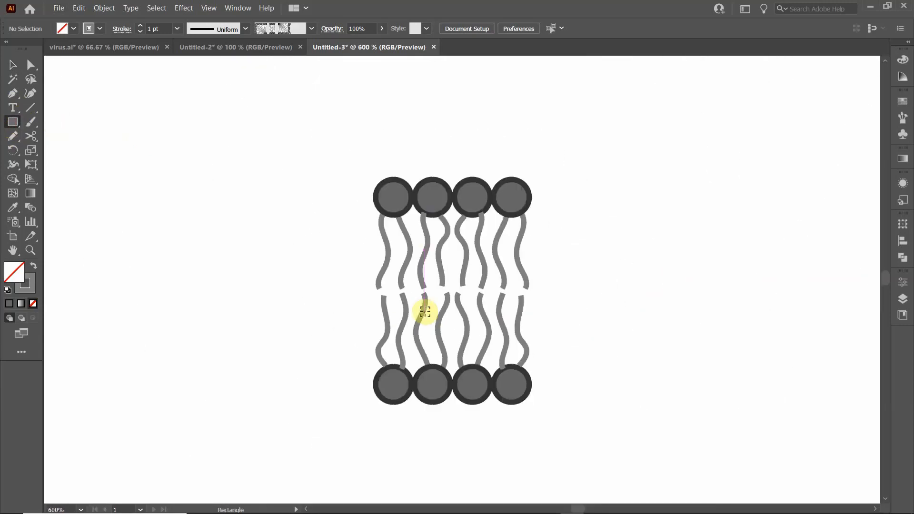
pyautogui.scroll(1, 432, 302)
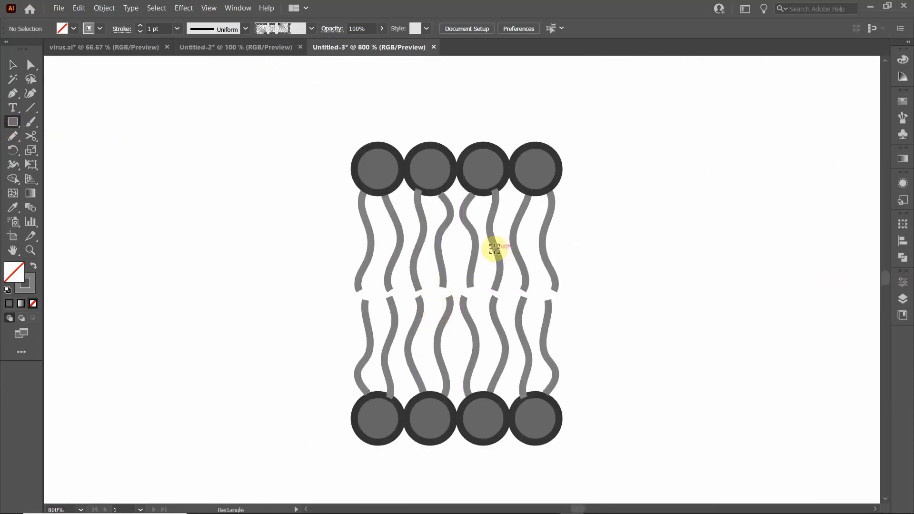
pyautogui.click(12, 124)
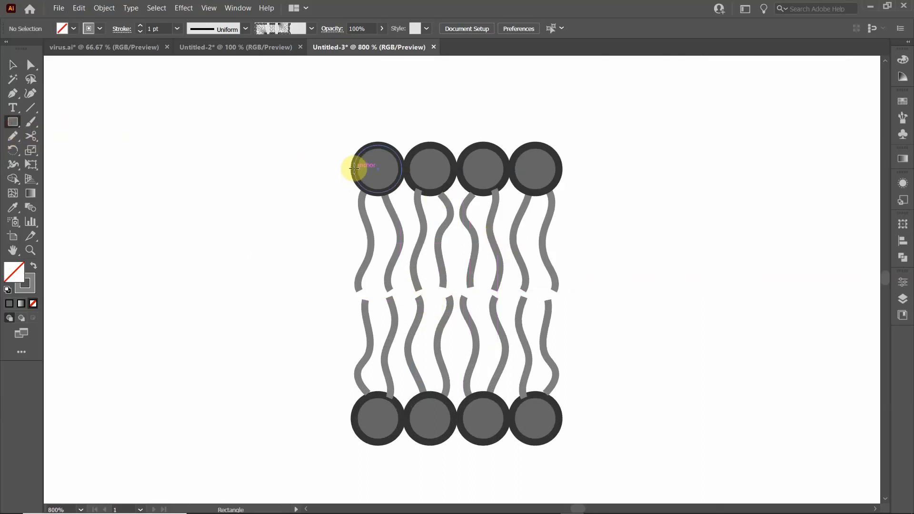
pyautogui.moveTo(353, 168); pyautogui.dragTo(560, 418)
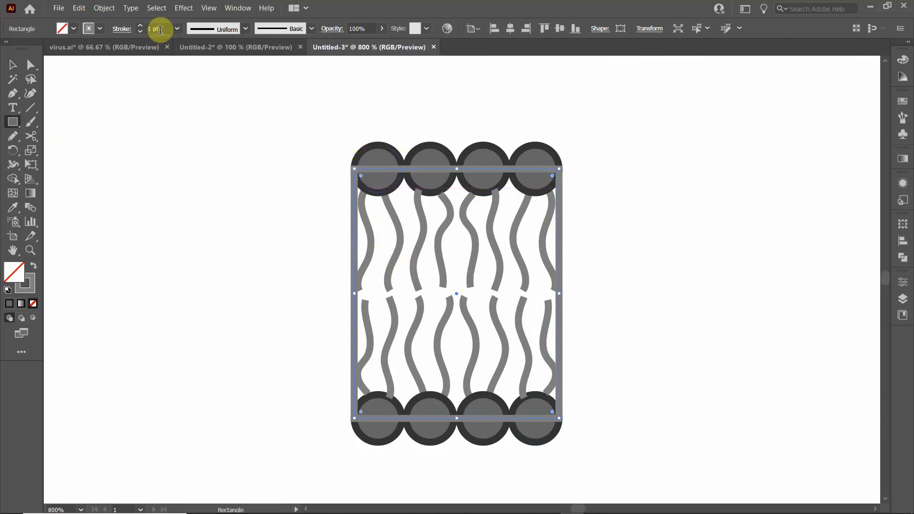
pyautogui.click(98, 29)
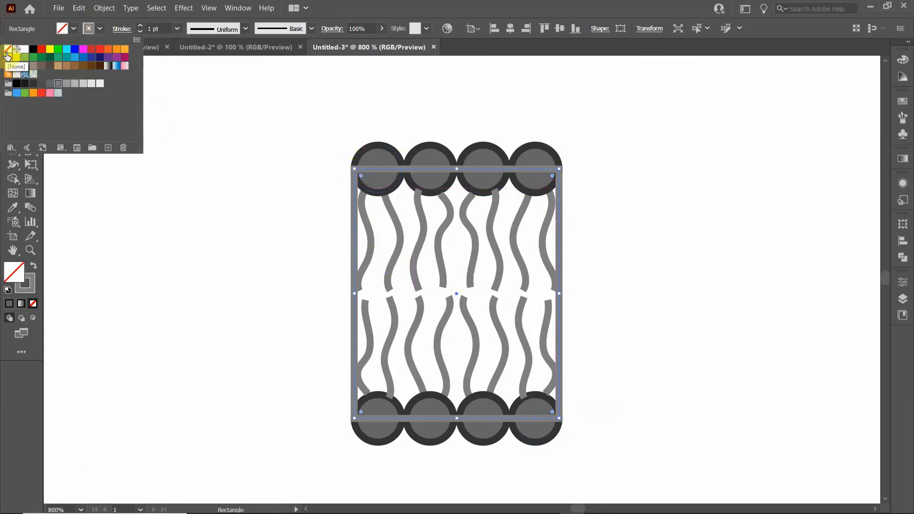
pyautogui.click(8, 49)
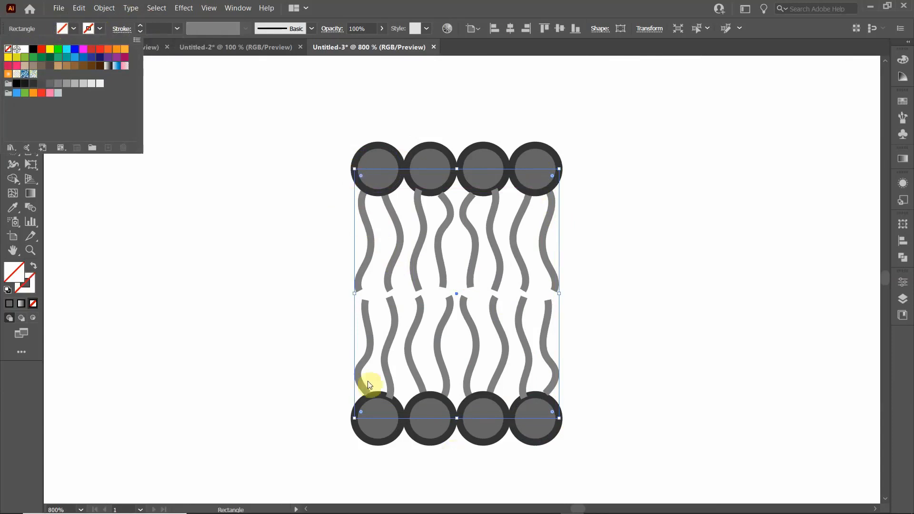
# Fill the rectangle spanning the two rows of circles with white, leaving it without a stroke.
pyautogui.click(74, 30)
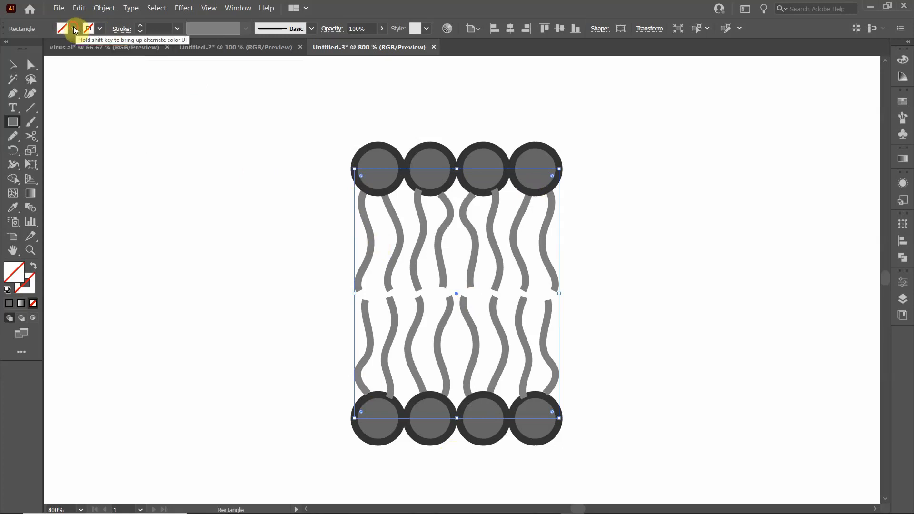
pyautogui.click(75, 30)
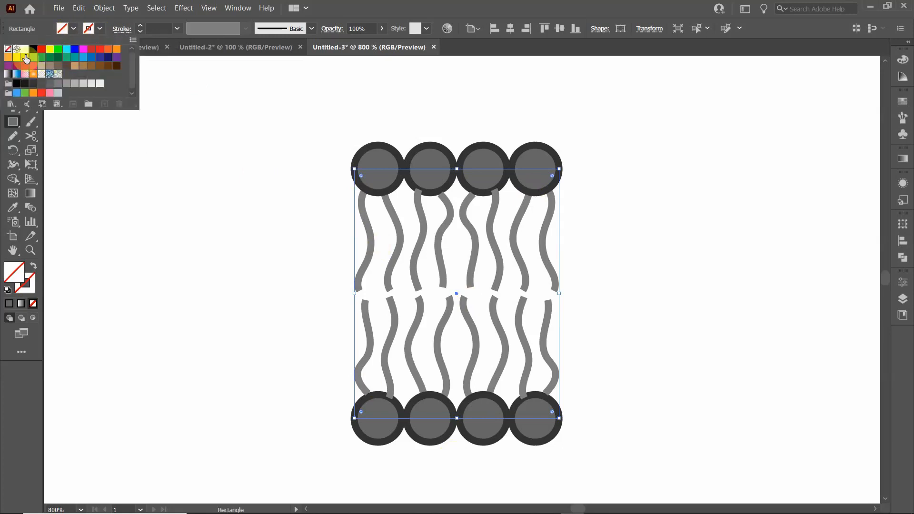
pyautogui.click(26, 49)
pyautogui.click(12, 66)
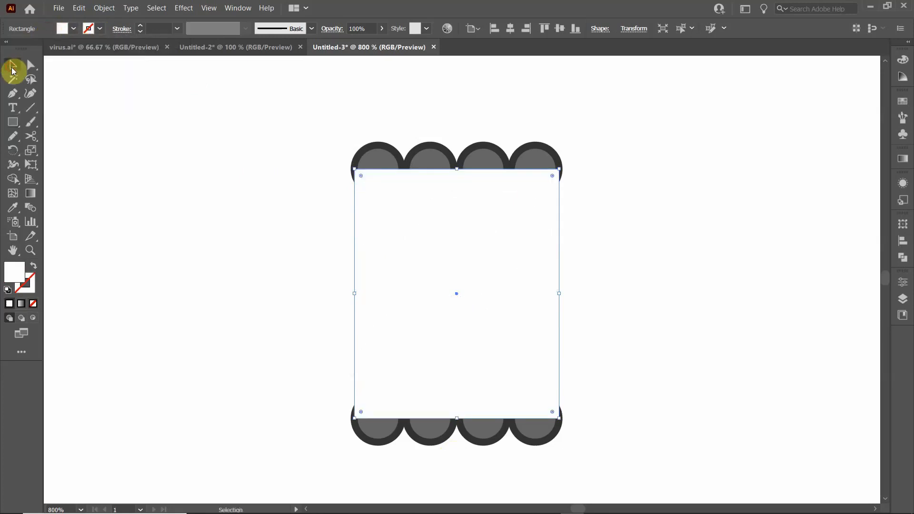
# Send the white rectangle to the back, behind the circles and wavy tails.
pyautogui.rightClick(403, 231)
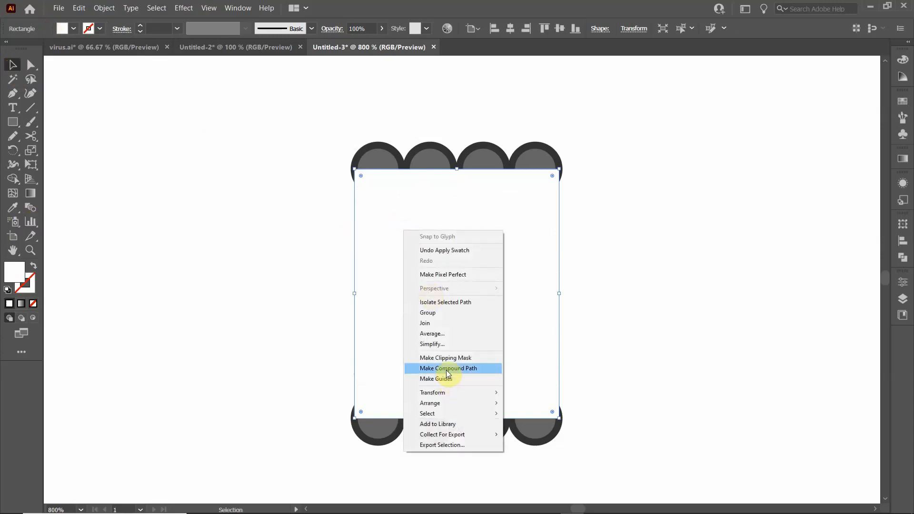
pyautogui.moveTo(453, 405)
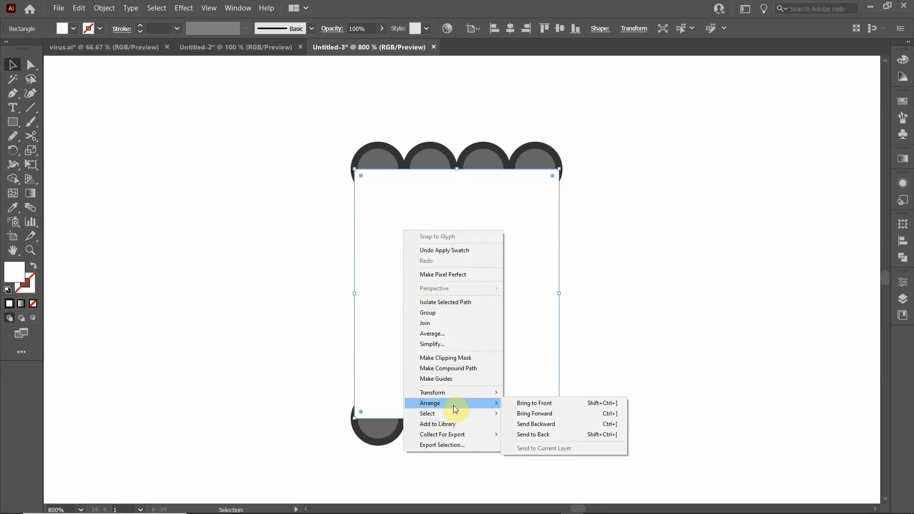
pyautogui.click(537, 435)
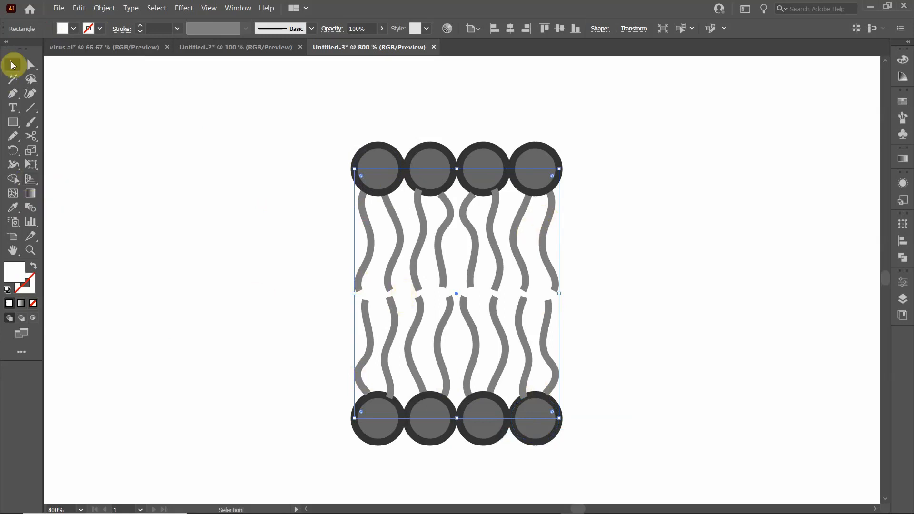
pyautogui.click(231, 102)
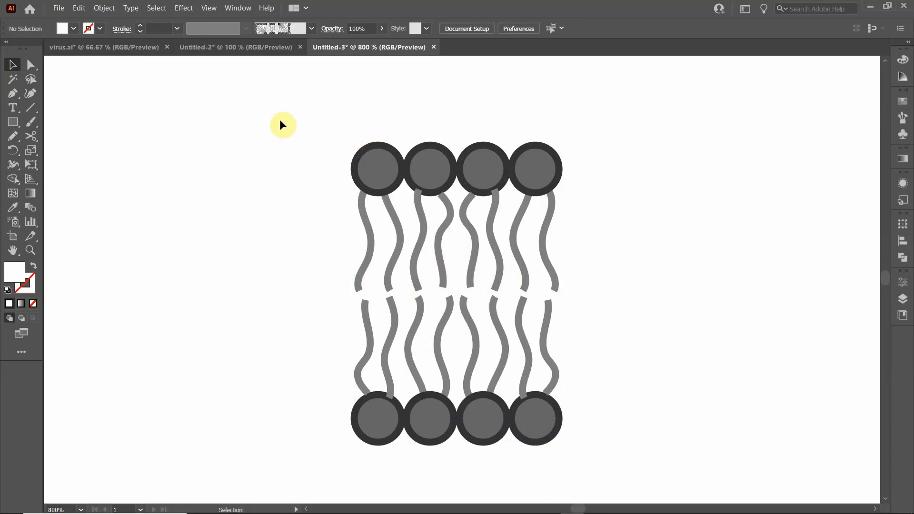
# Select the whole bilayer motif together with its backing rectangle and bring up the available brushes.
pyautogui.moveTo(349, 170); pyautogui.dragTo(649, 462)
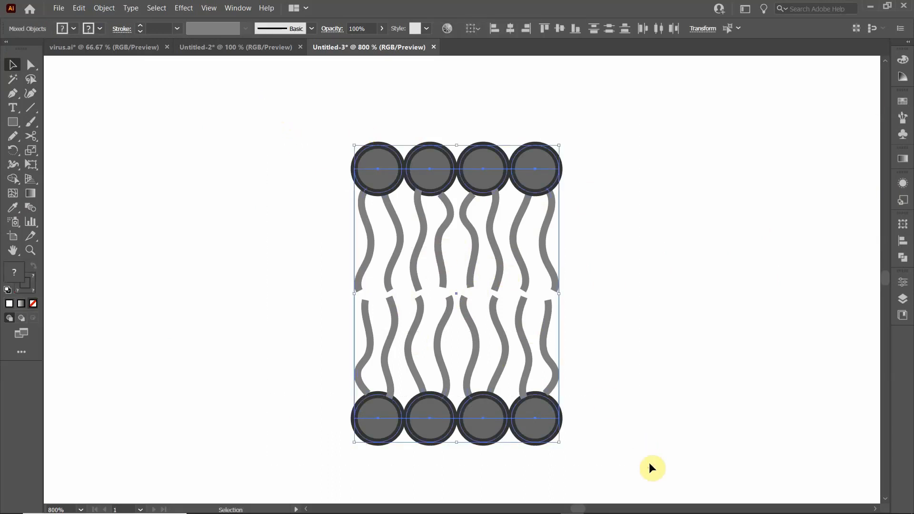
pyautogui.click(903, 118)
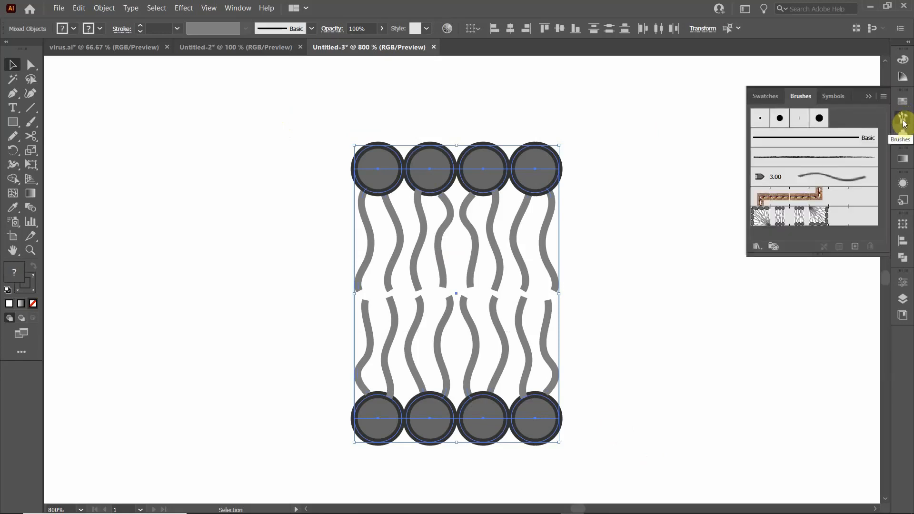
pyautogui.click(239, 8)
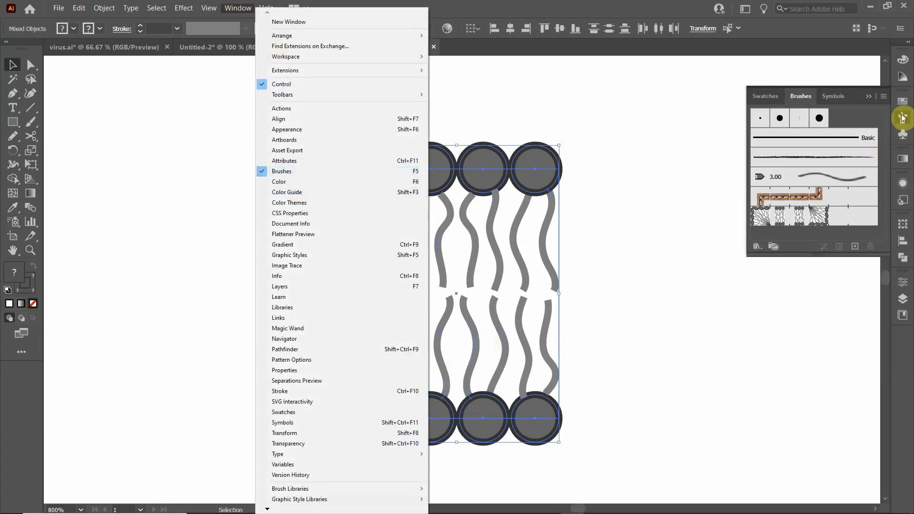
pyautogui.click(237, 10)
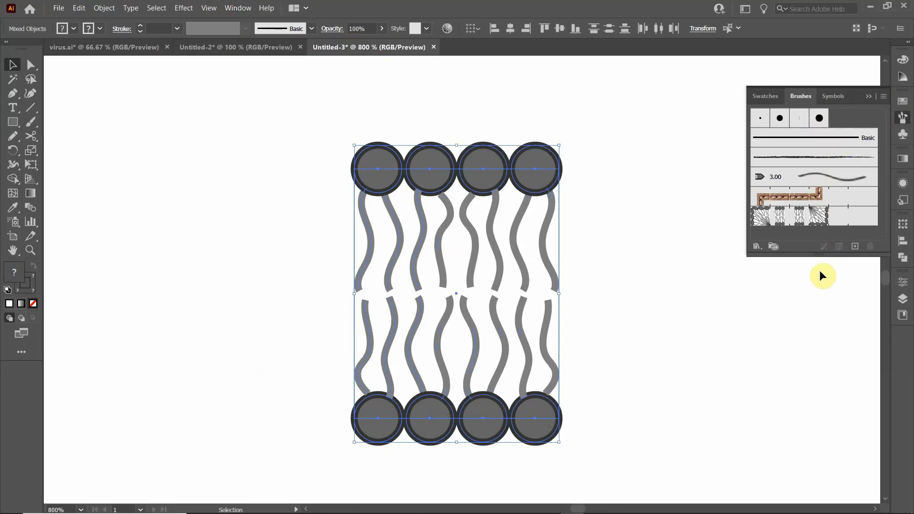
pyautogui.click(805, 221)
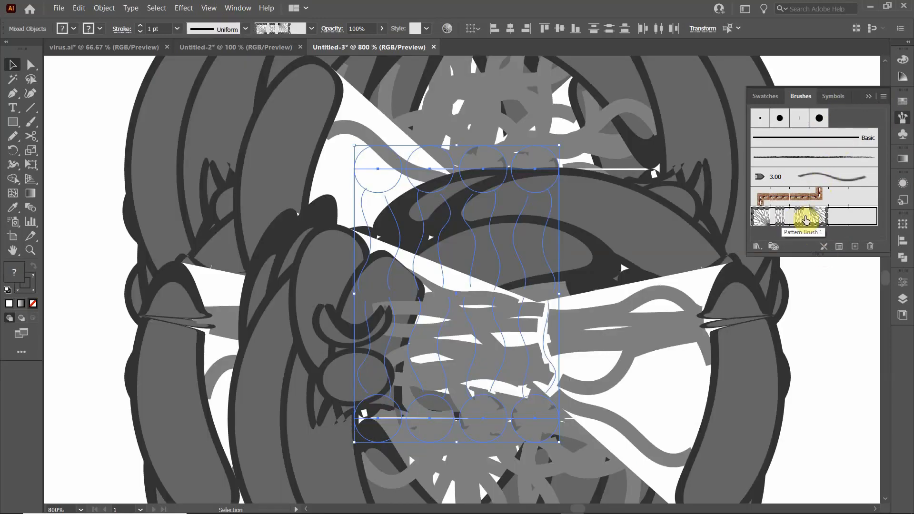
pyautogui.hotkey('ctrl', 'z')
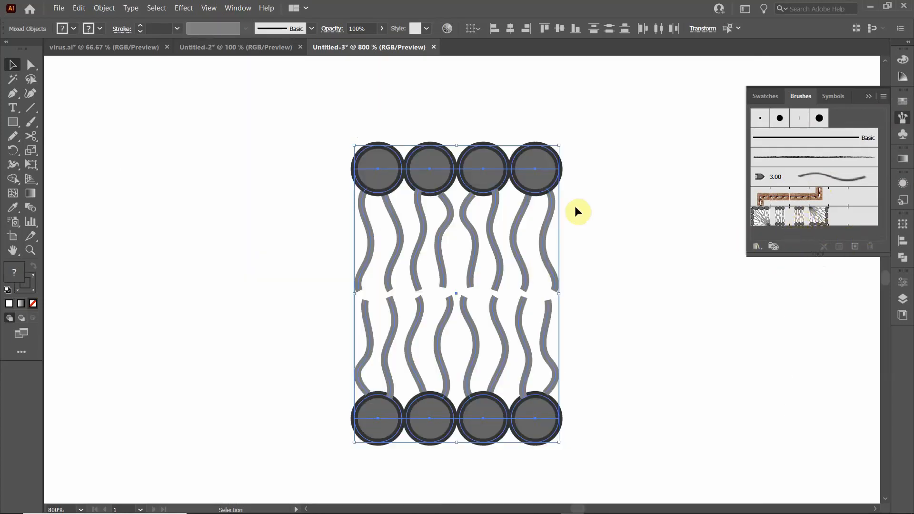
pyautogui.click(603, 188)
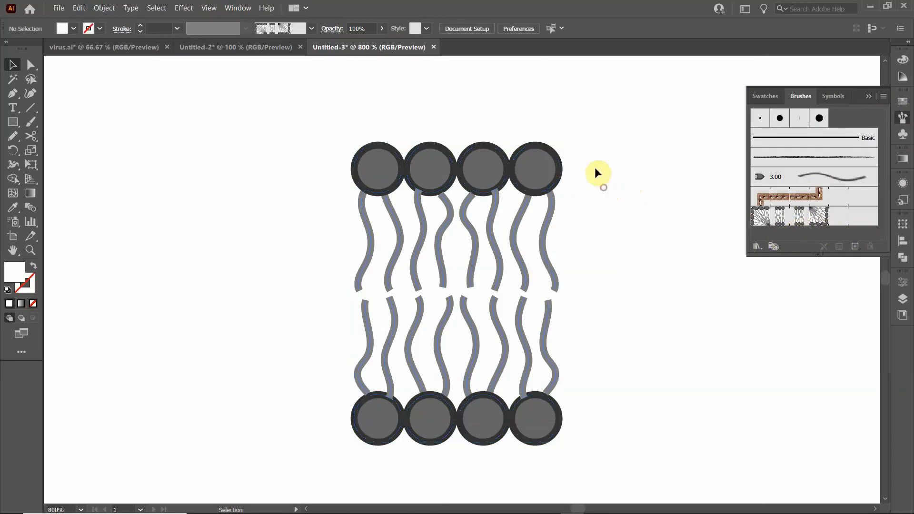
# Delete the existing Pattern Brush 1 from the document's brushes.
pyautogui.click(791, 221)
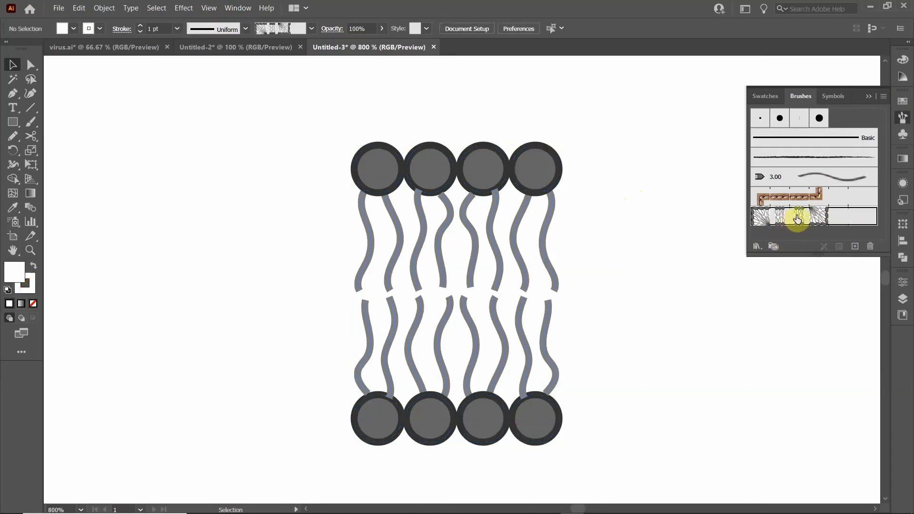
pyautogui.click(870, 248)
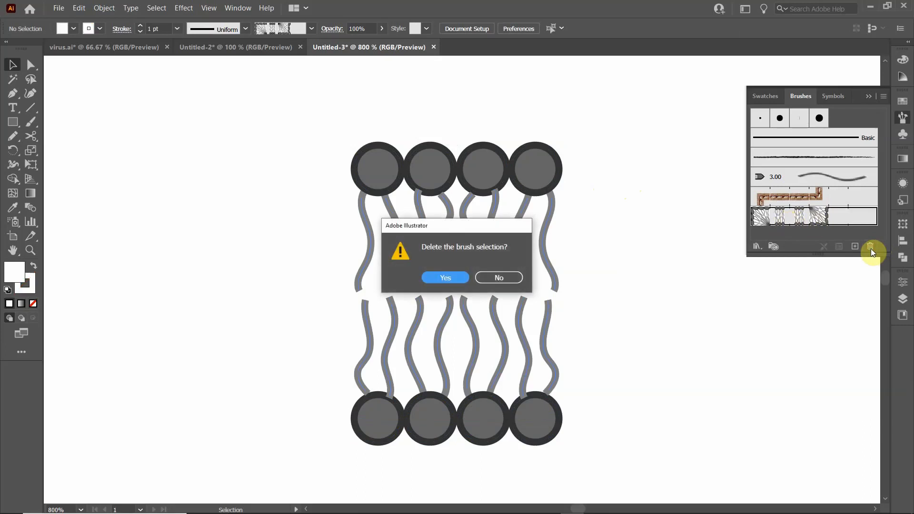
pyautogui.click(451, 276)
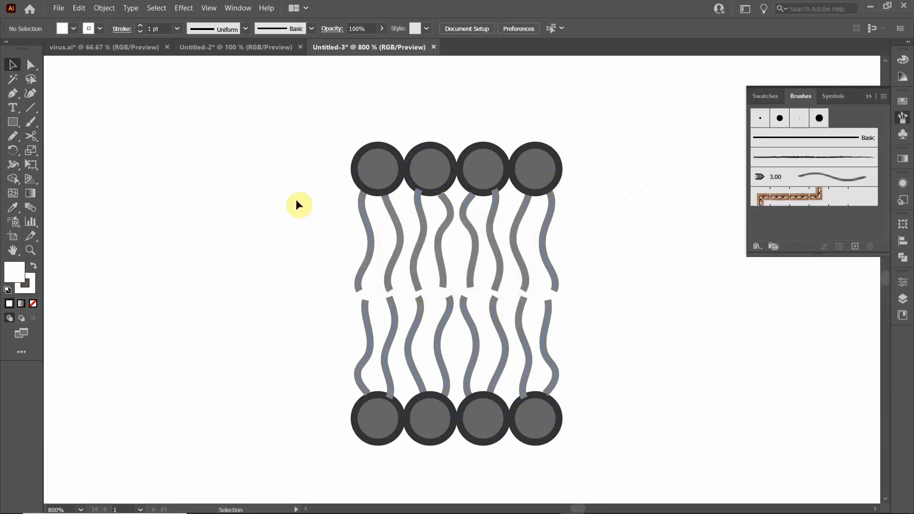
# Create a new pattern brush from the whole bilayer motif including its backing rectangle.
pyautogui.moveTo(282, 114); pyautogui.dragTo(605, 455)
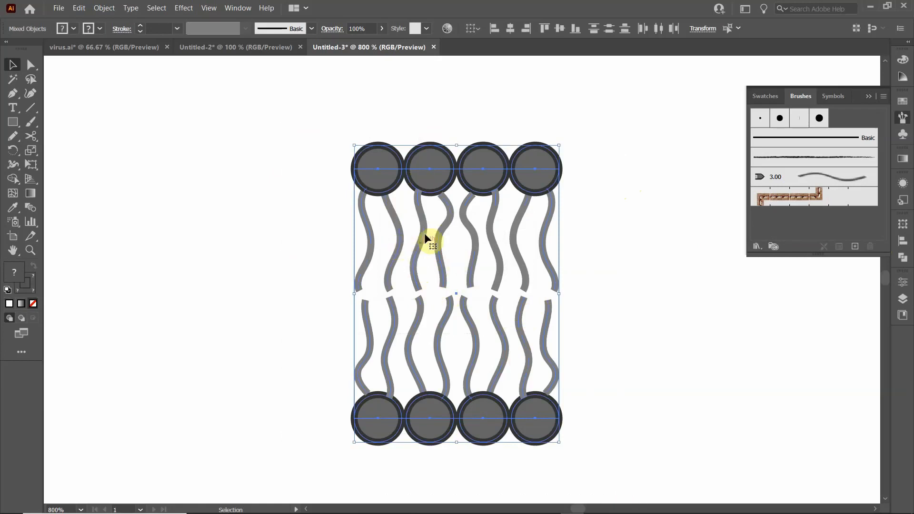
pyautogui.moveTo(448, 235)
pyautogui.mouseDown()
pyautogui.moveTo(787, 230)
pyautogui.moveTo(822, 116)
pyautogui.moveTo(859, 206)
pyautogui.mouseUp()
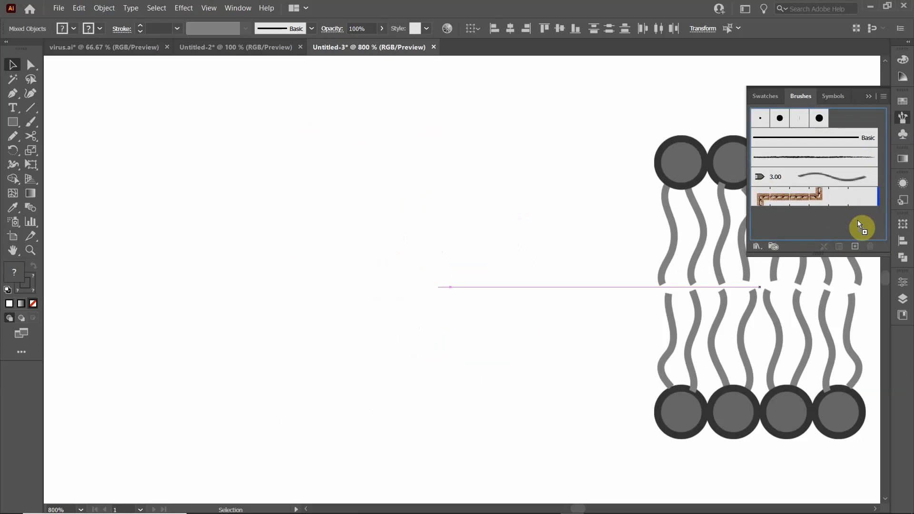
pyautogui.moveTo(850, 219); pyautogui.dragTo(850, 220)
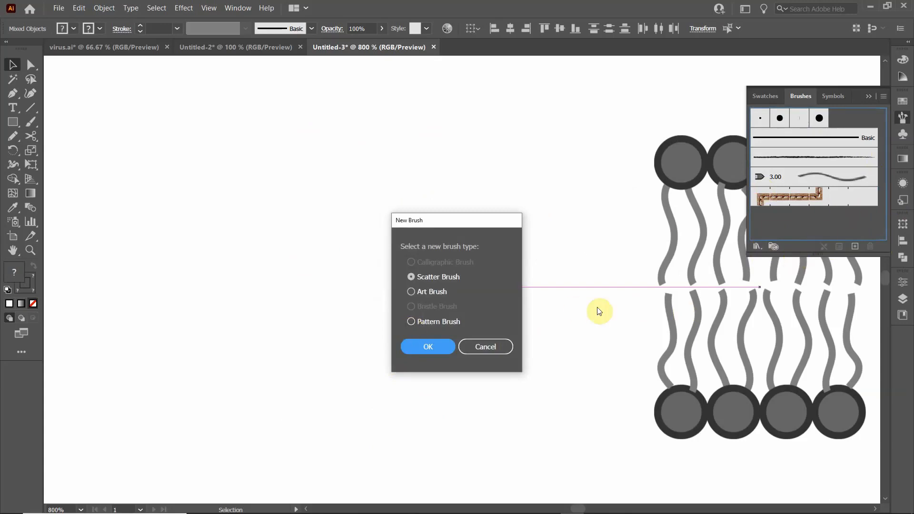
pyautogui.click(412, 321)
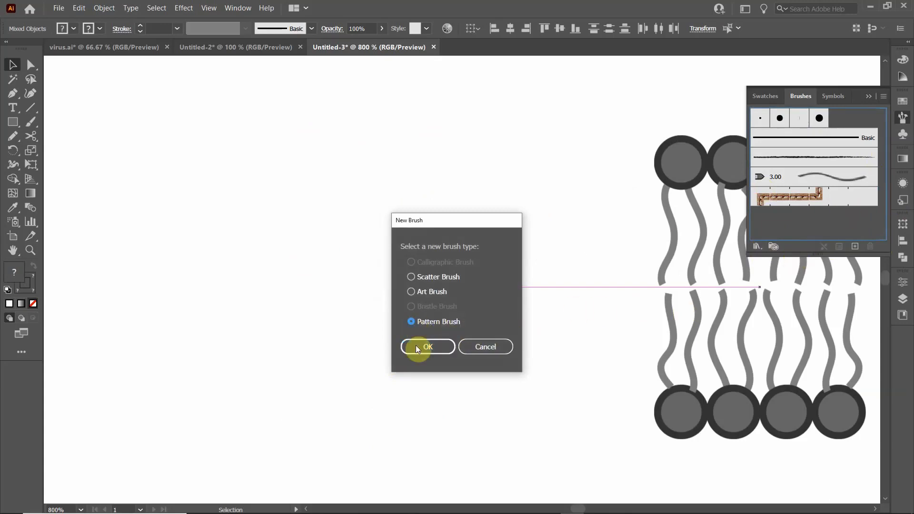
pyautogui.click(417, 347)
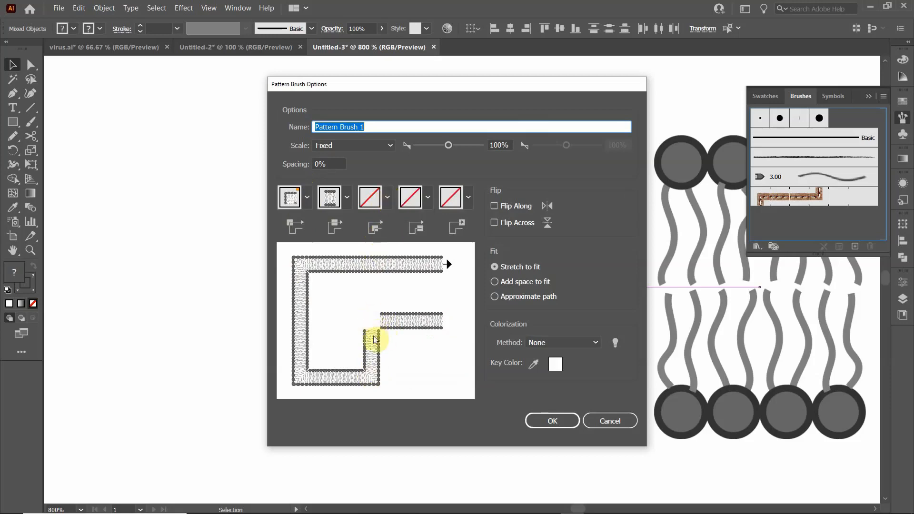
# Set both the inner and outer corner tiles of the pattern brush to Auto-Between and accept its options.
pyautogui.click(387, 198)
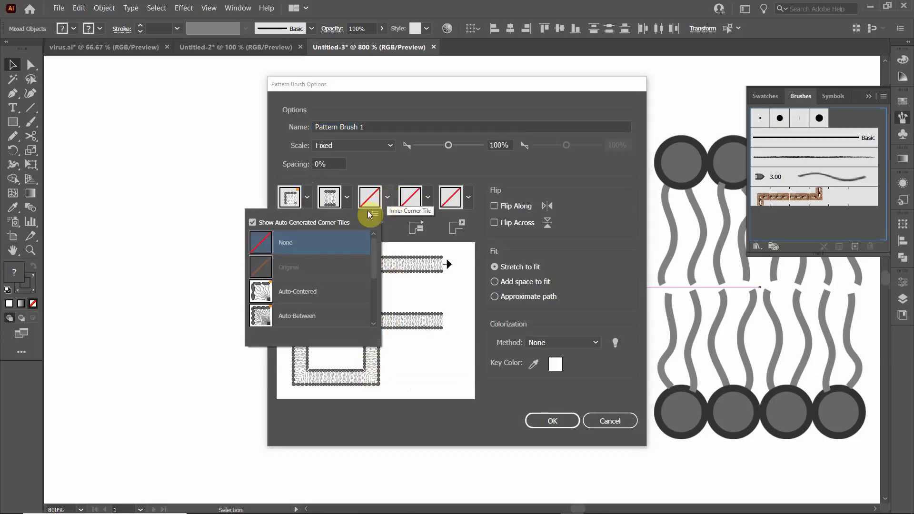
pyautogui.click(302, 319)
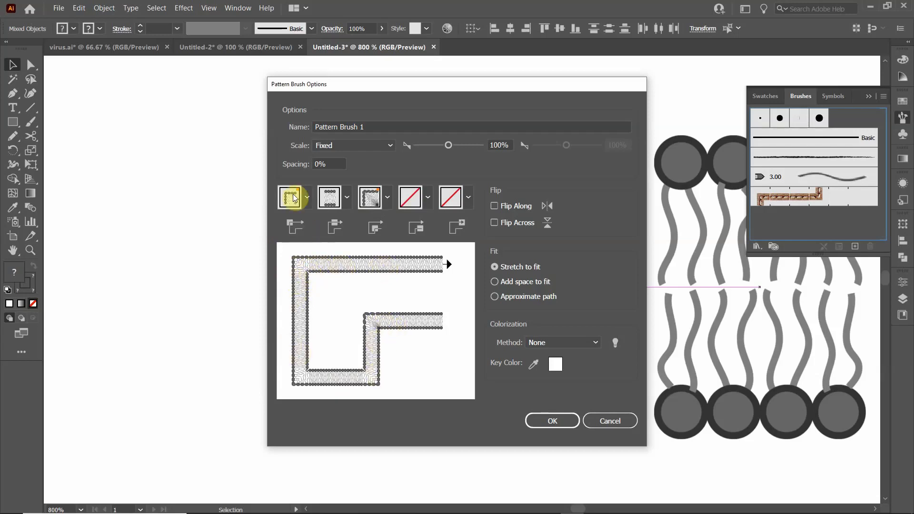
pyautogui.click(306, 196)
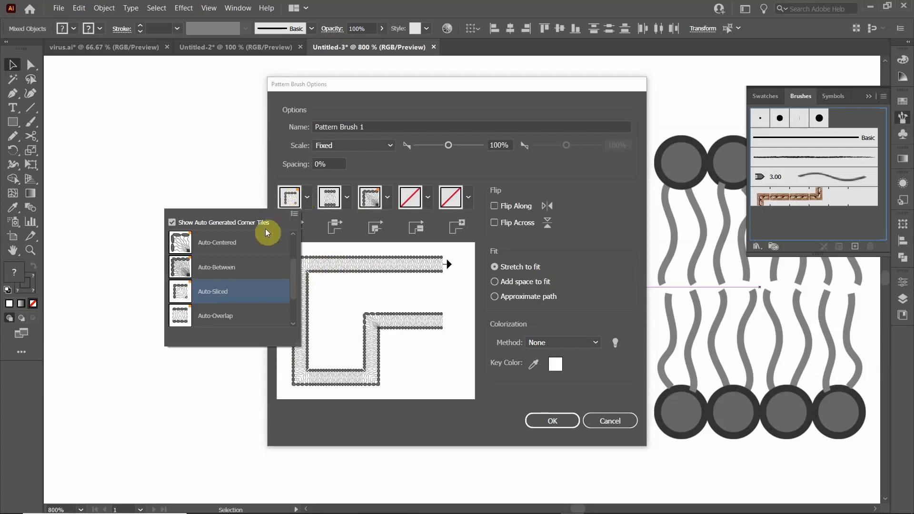
pyautogui.click(212, 272)
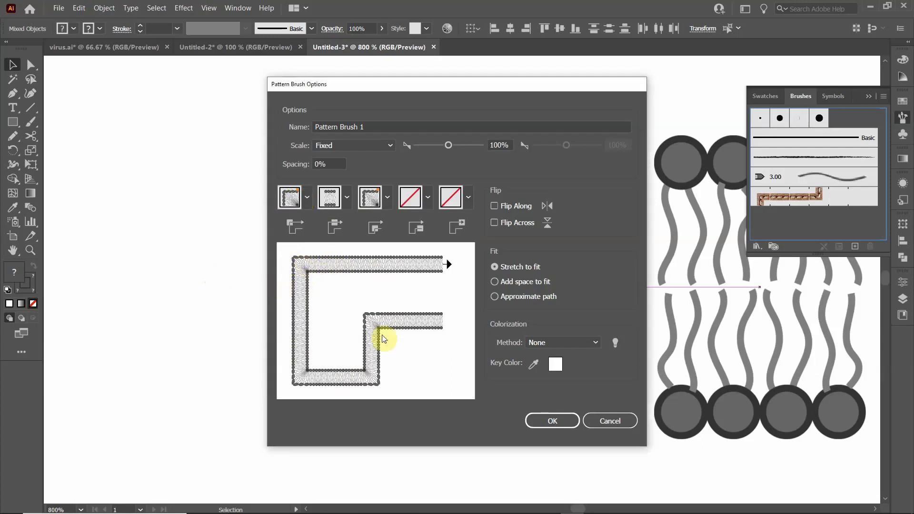
pyautogui.click(550, 427)
pyautogui.click(646, 296)
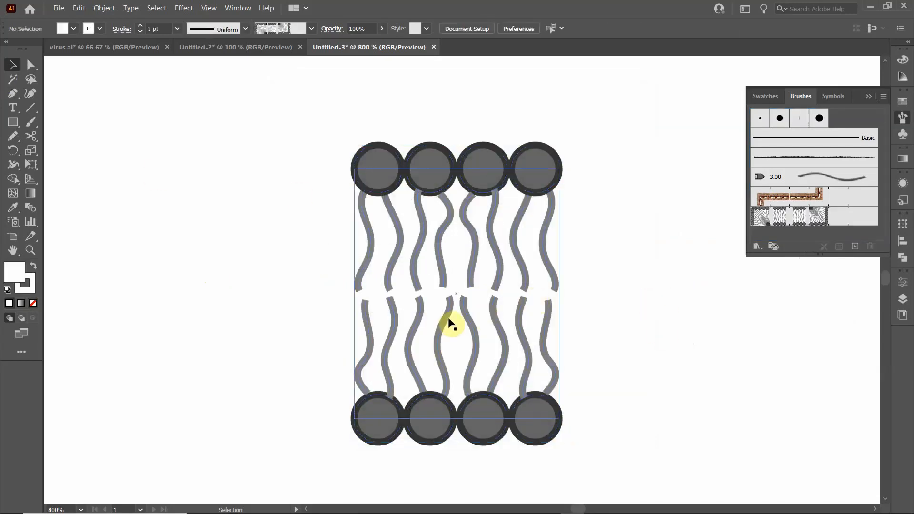
# Draw a freehand Pencil path across the empty area below the motif and apply the new bilayer pattern brush to it.
pyautogui.scroll(-6, 450, 325)
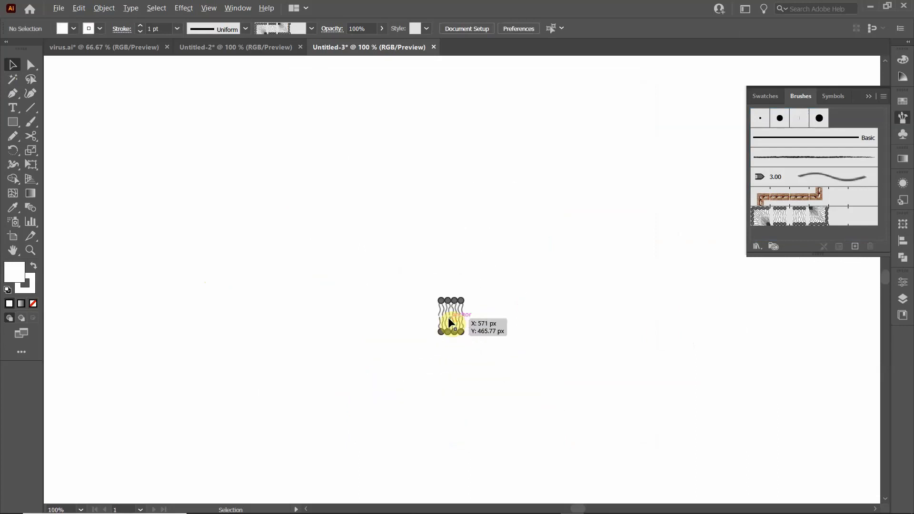
pyautogui.moveTo(442, 361); pyautogui.dragTo(332, 183)
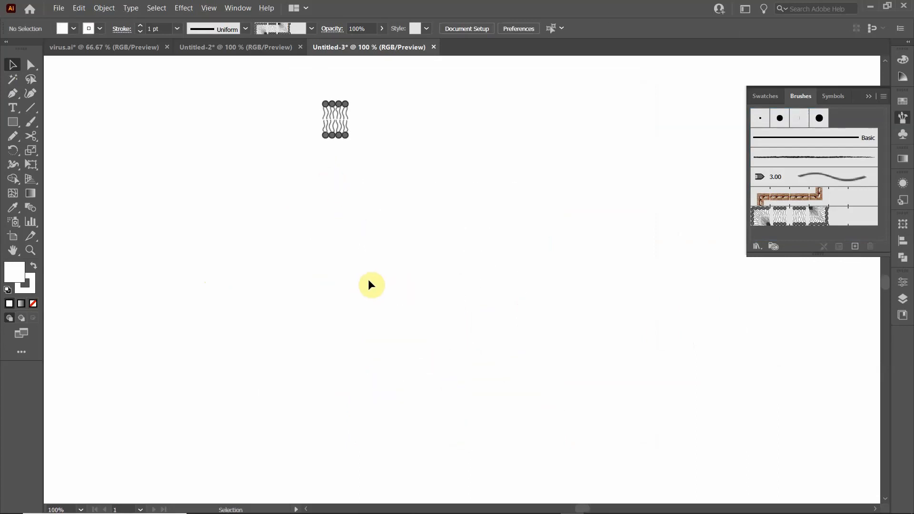
pyautogui.click(13, 138)
pyautogui.moveTo(104, 309)
pyautogui.mouseDown()
pyautogui.moveTo(382, 318)
pyautogui.moveTo(437, 361)
pyautogui.moveTo(647, 312)
pyautogui.moveTo(679, 274)
pyautogui.mouseUp()
pyautogui.click(805, 223)
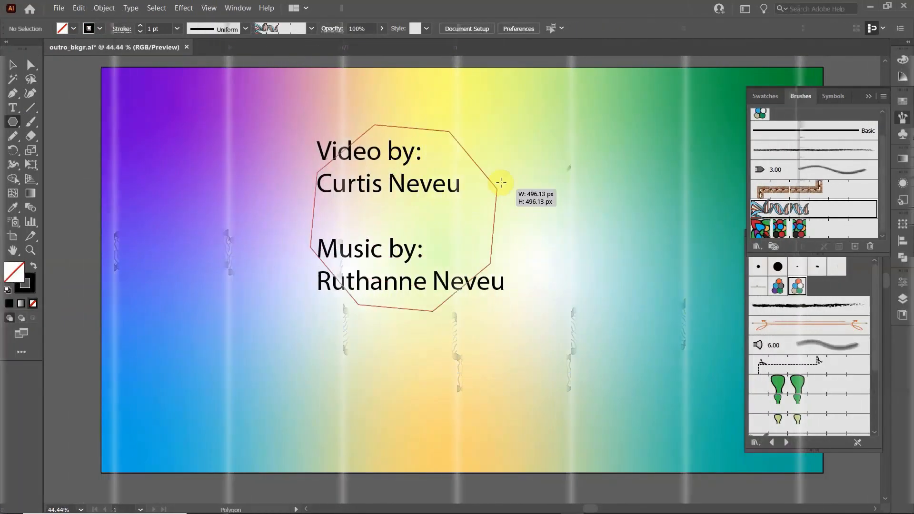
# In outro_bkgr.ai, draw an octagon without fill around the credits text and apply the DNA-helix pattern brush to it.
pyautogui.moveTo(495, 183)
pyautogui.mouseDown()
pyautogui.moveTo(536, 157)
pyautogui.moveTo(541, 164)
pyautogui.mouseUp()
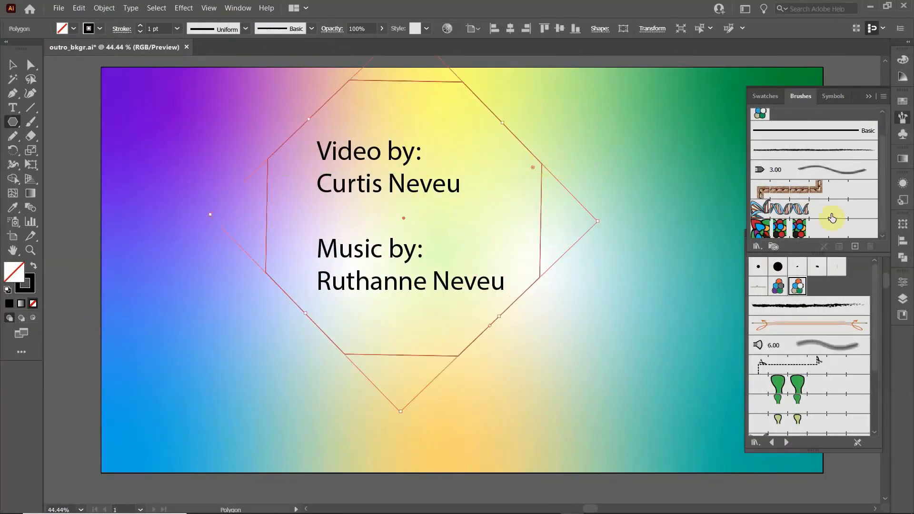
pyautogui.click(818, 210)
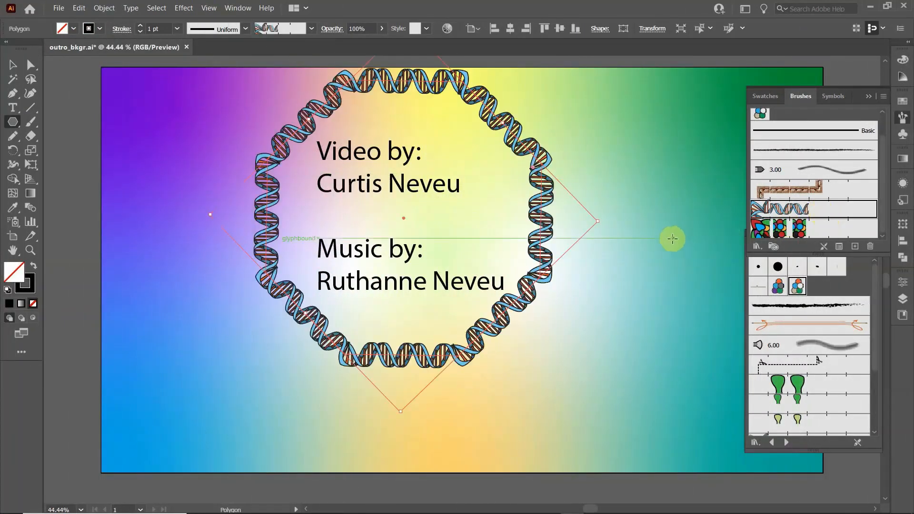